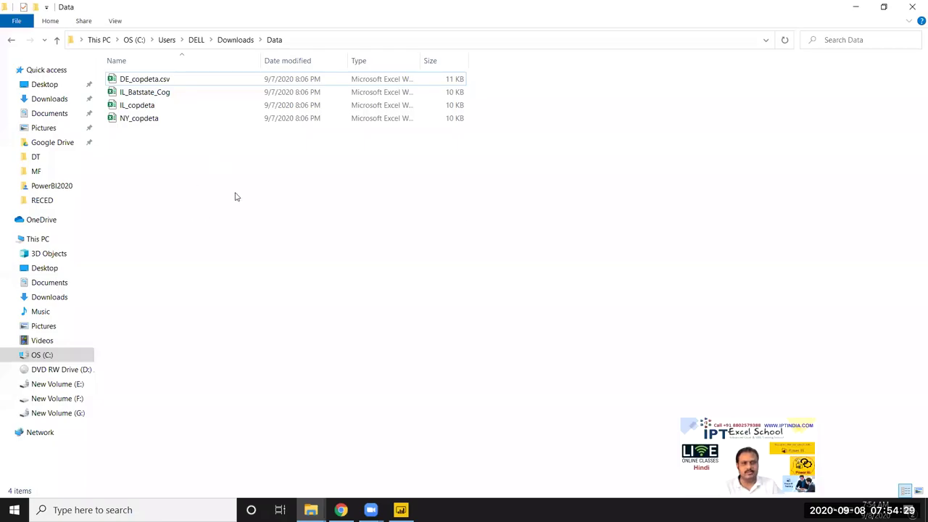
# Browse Explorer from Desktop through MF and Data into the DT folder, then open workbook 1
pyautogui.moveTo(460, 168); pyautogui.dragTo(100, 74)
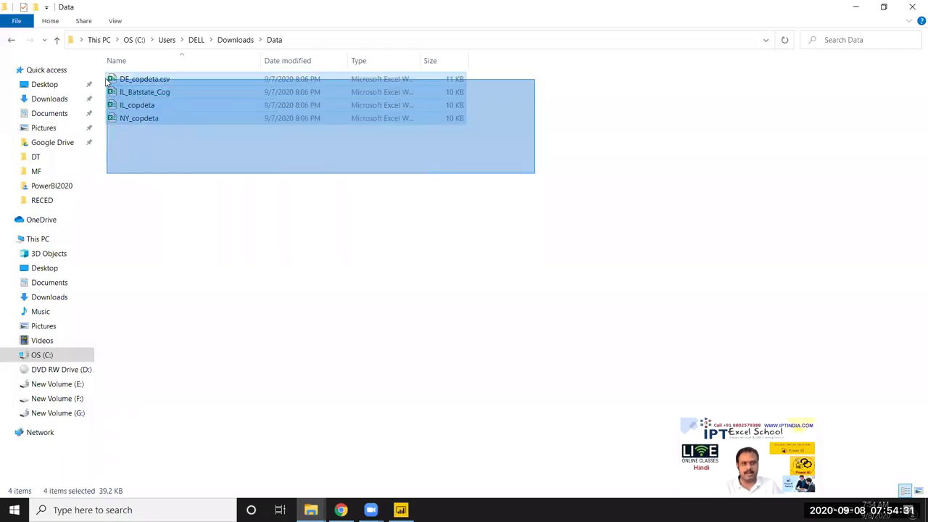
pyautogui.click(173, 167)
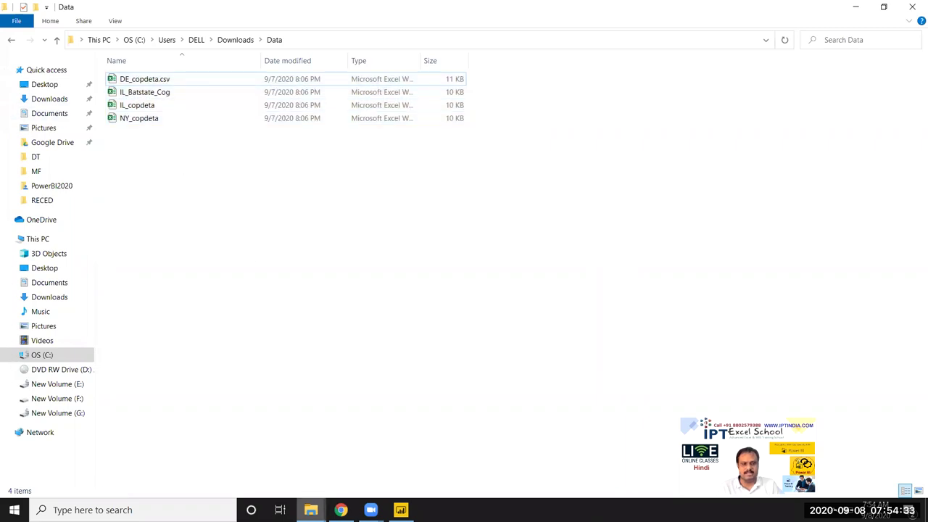
pyautogui.moveTo(310, 510)
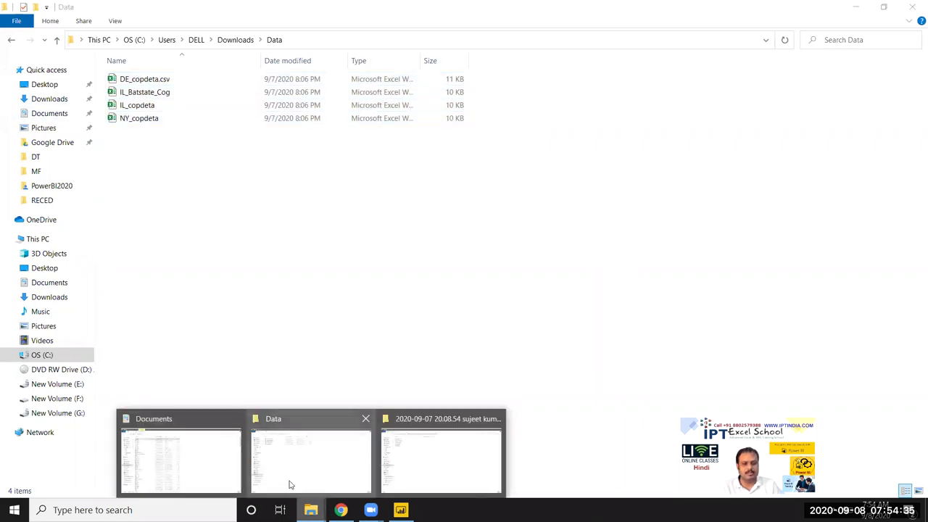
pyautogui.click(414, 472)
pyautogui.click(38, 269)
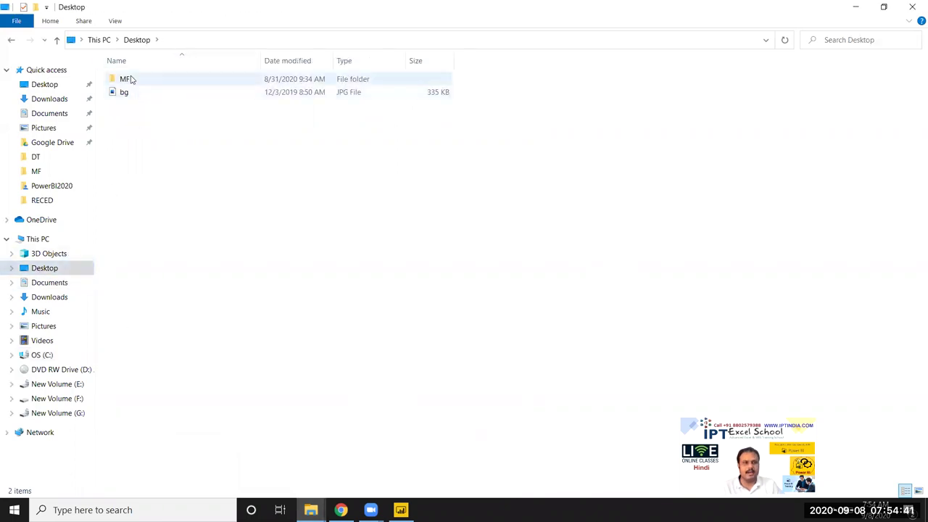
pyautogui.doubleClick(134, 79)
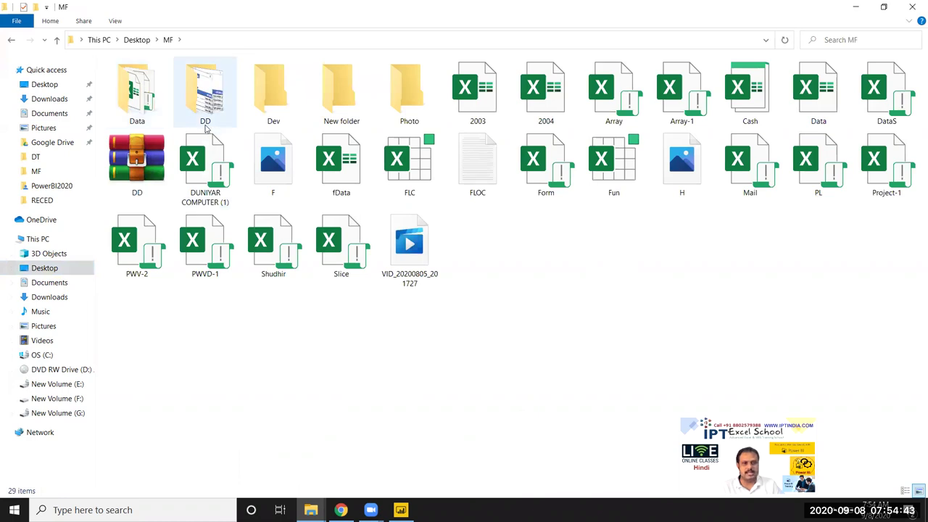
pyautogui.doubleClick(137, 91)
pyautogui.doubleClick(130, 80)
pyautogui.click(140, 82)
pyautogui.doubleClick(140, 82)
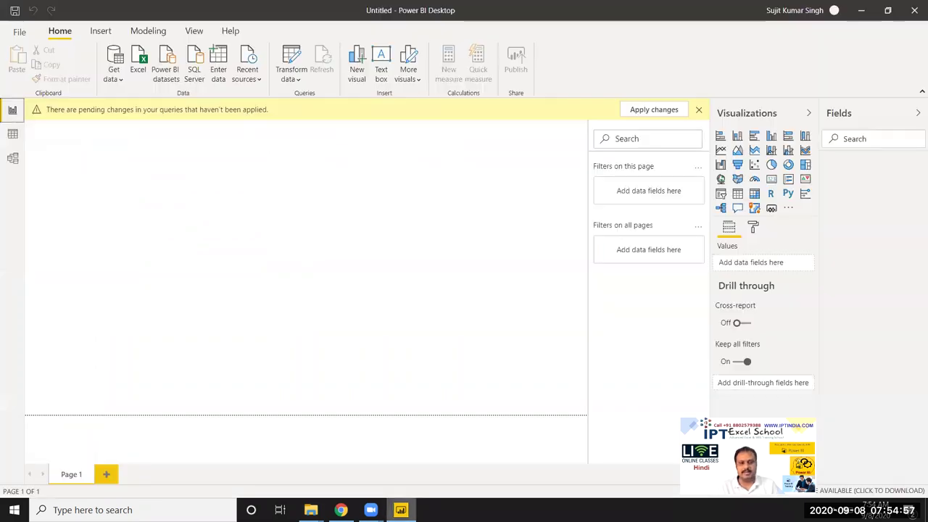
# Inspect workbook 1's Name and Jan–Dec values in range A1:M26, then close Excel
pyautogui.click(698, 109)
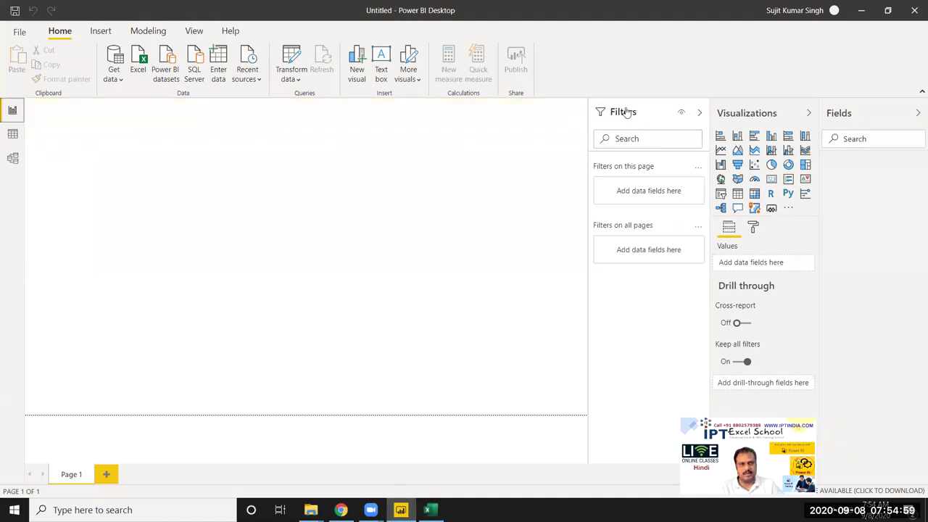
pyautogui.click(114, 73)
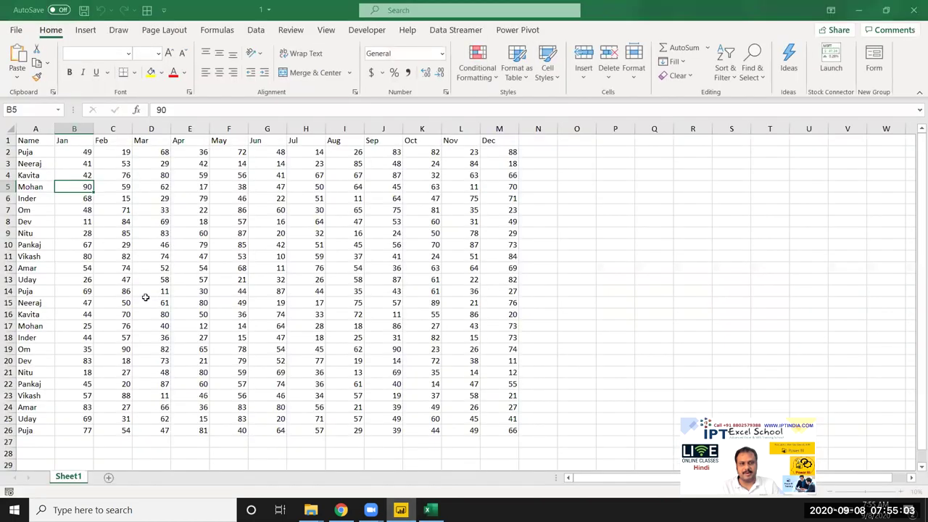
pyautogui.click(147, 302)
pyautogui.moveTo(33, 142); pyautogui.dragTo(485, 440)
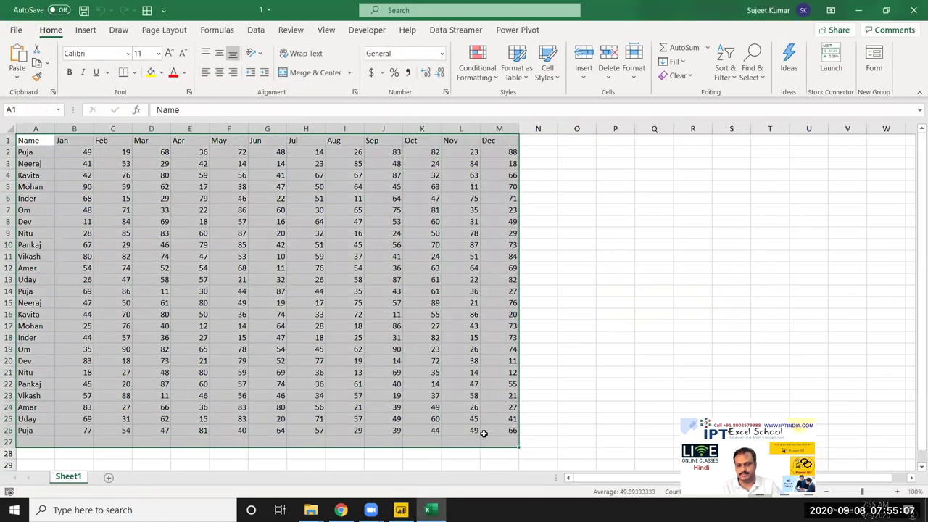
pyautogui.click(914, 10)
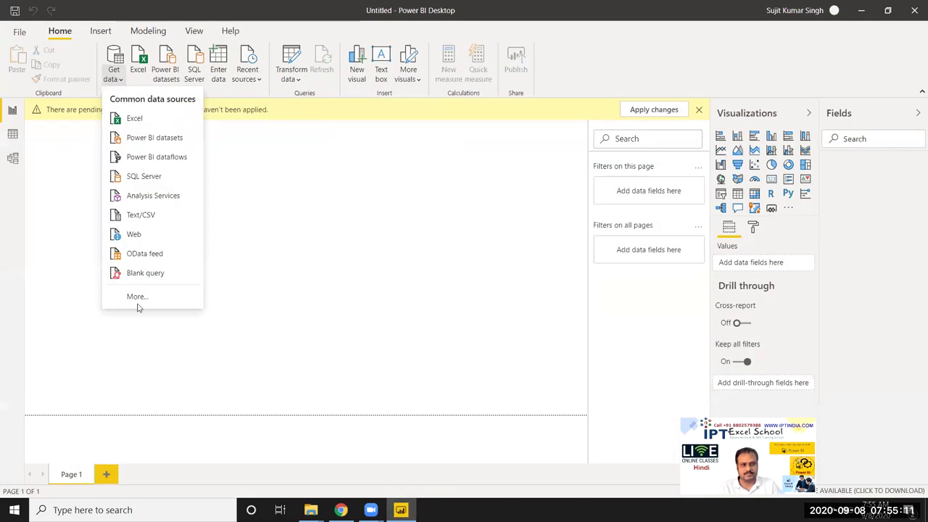
# Pick Folder from the full Get data source list and connect with it
pyautogui.click(138, 297)
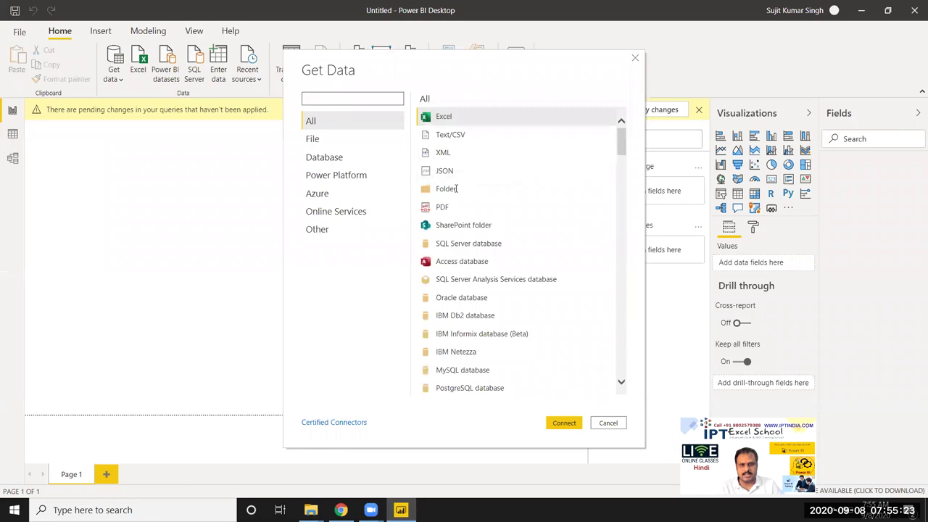
pyautogui.click(450, 189)
pyautogui.click(564, 423)
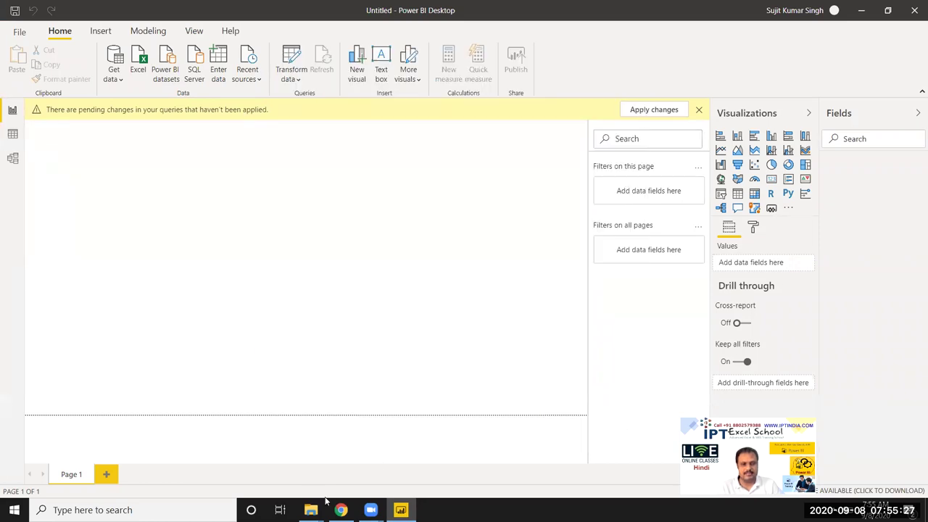
pyautogui.moveTo(311, 510)
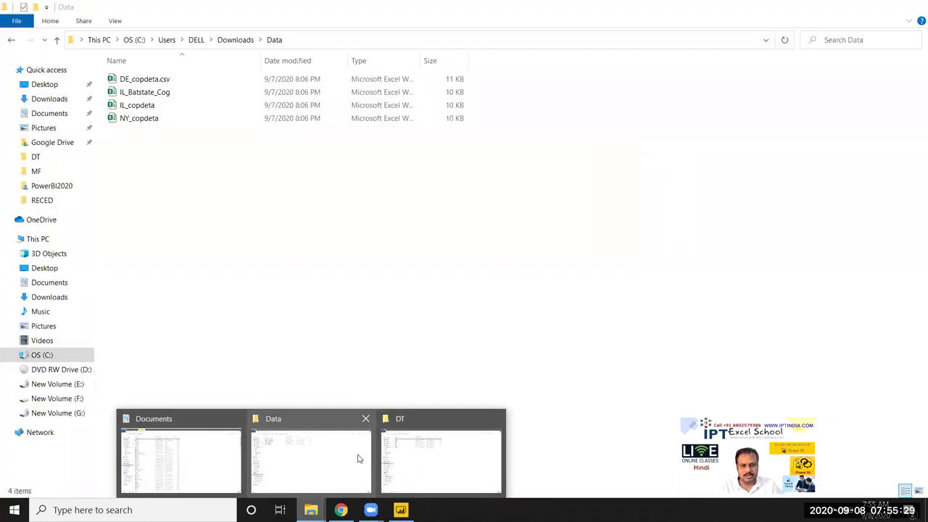
# Paste the path C:\Users\DELL\Desktop\MF\Data\DT into Power BI's Folder path field
pyautogui.click(430, 462)
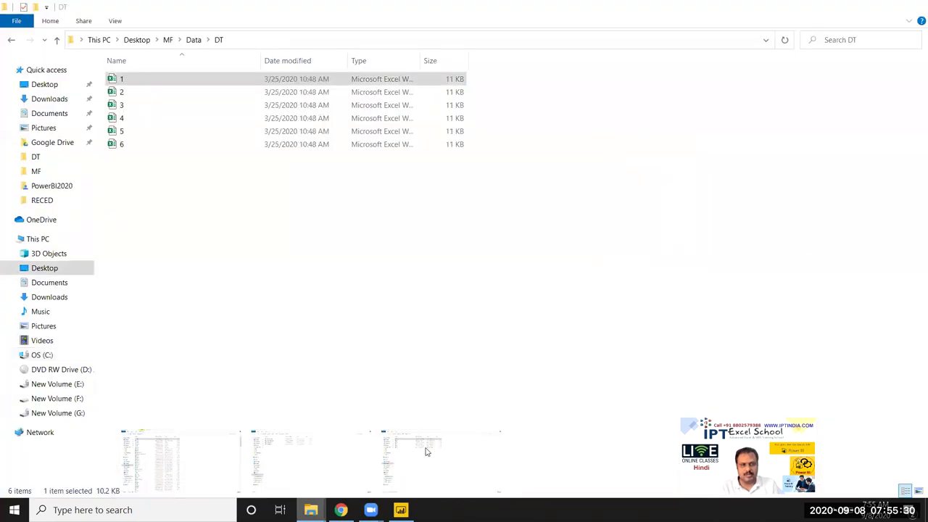
pyautogui.click(287, 45)
pyautogui.click(358, 226)
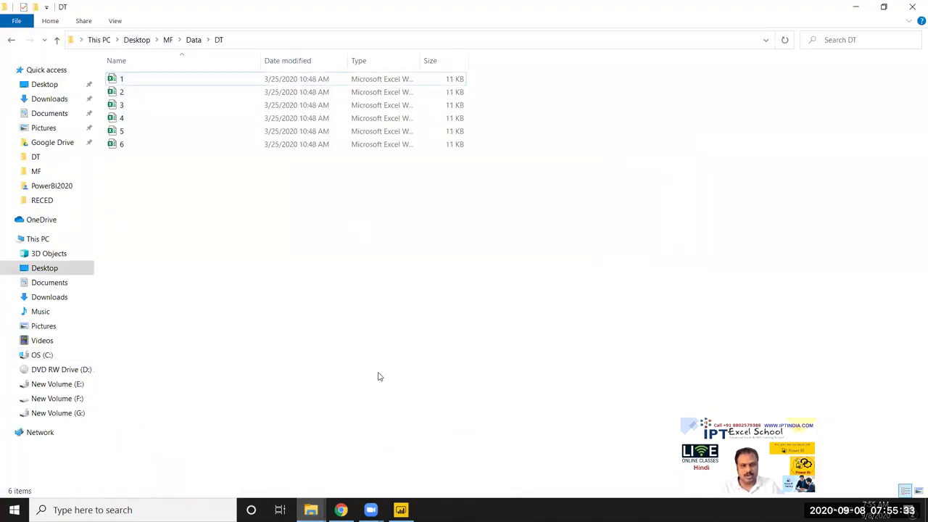
pyautogui.hotkey('alt', 'Tab')
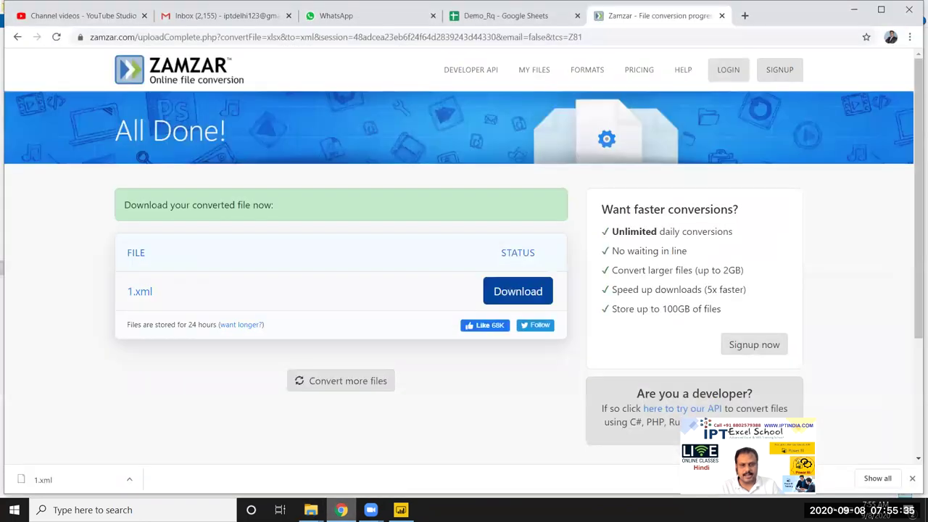
pyautogui.hotkey('alt', 'Tab')
pyautogui.click(401, 510)
pyautogui.write('C:\\Users\\DELL\\Desktop\\MF\\Data\\DT')
# Confirm the DT folder as the source and choose Combine & Load for its six workbooks
pyautogui.click(595, 292)
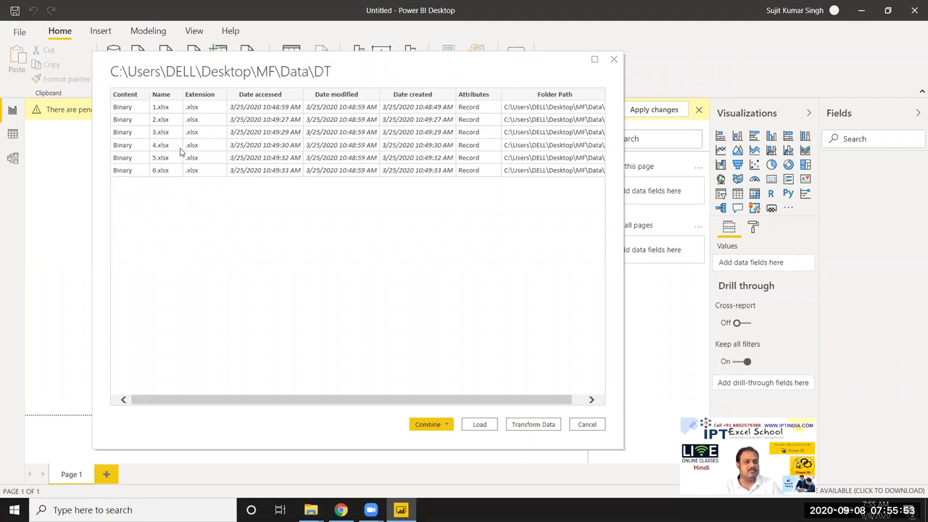
pyautogui.click(447, 426)
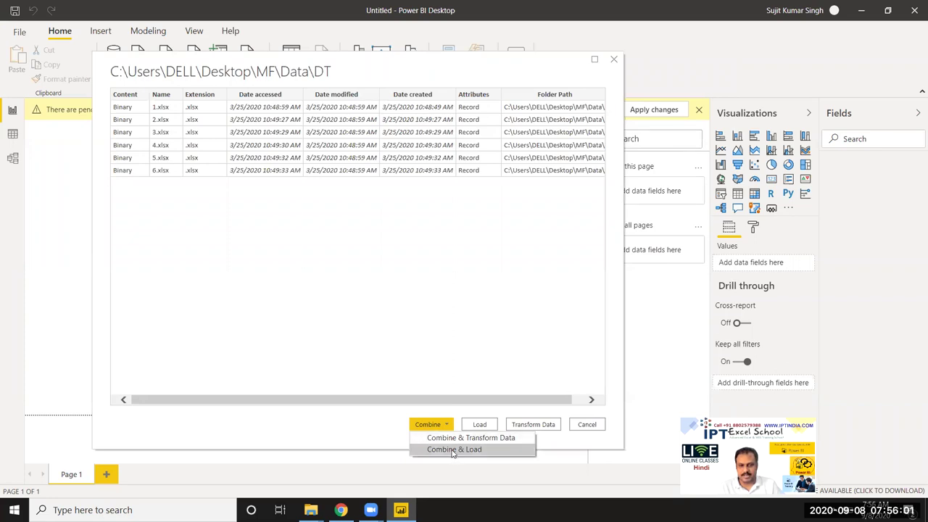
pyautogui.click(454, 451)
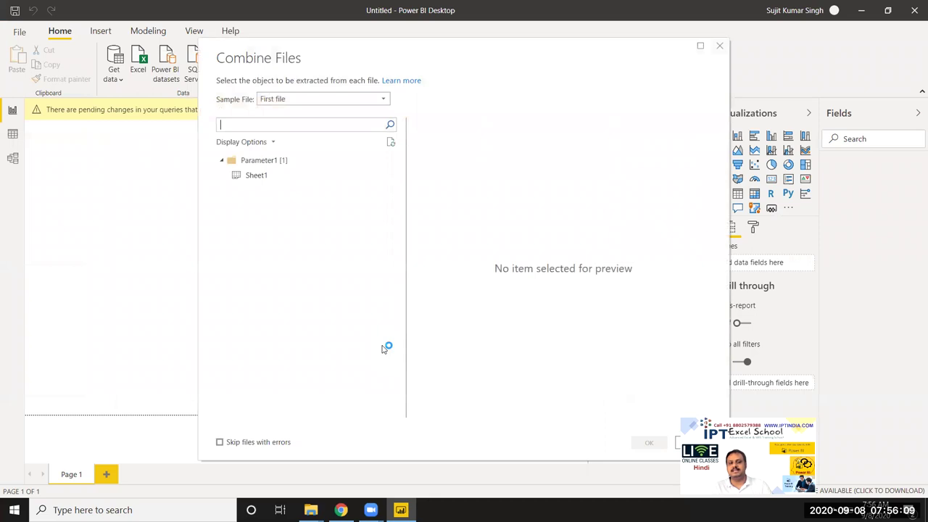
# Use Sheet1 of 1.xlsx as the sample, tick Skip files with errors, and confirm
pyautogui.click(383, 99)
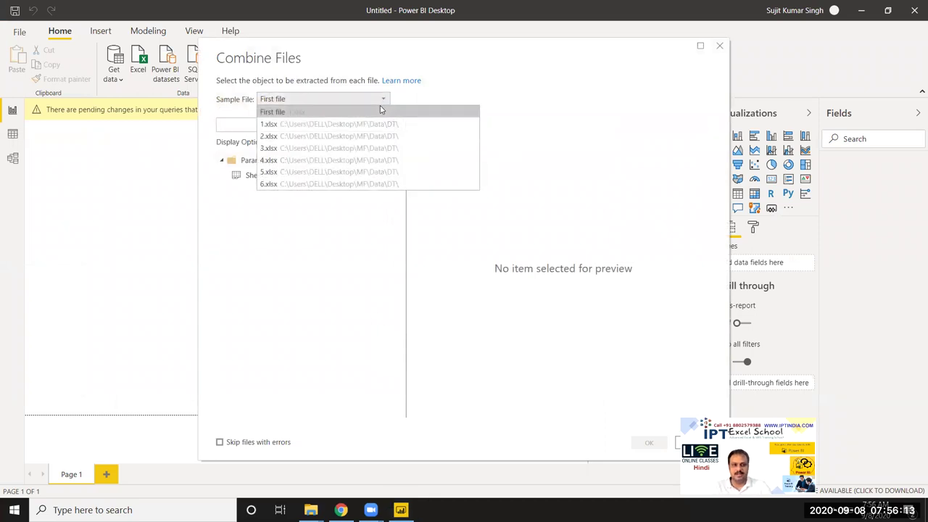
pyautogui.click(375, 124)
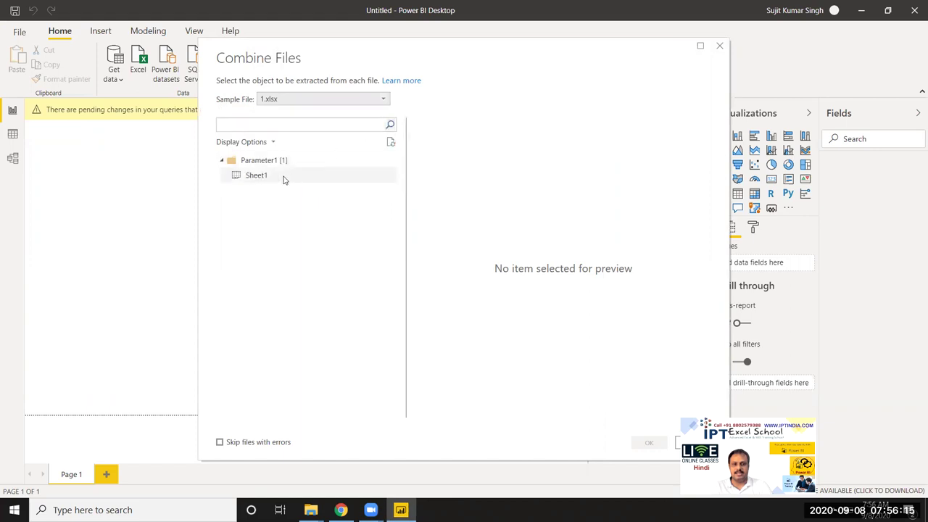
pyautogui.click(283, 177)
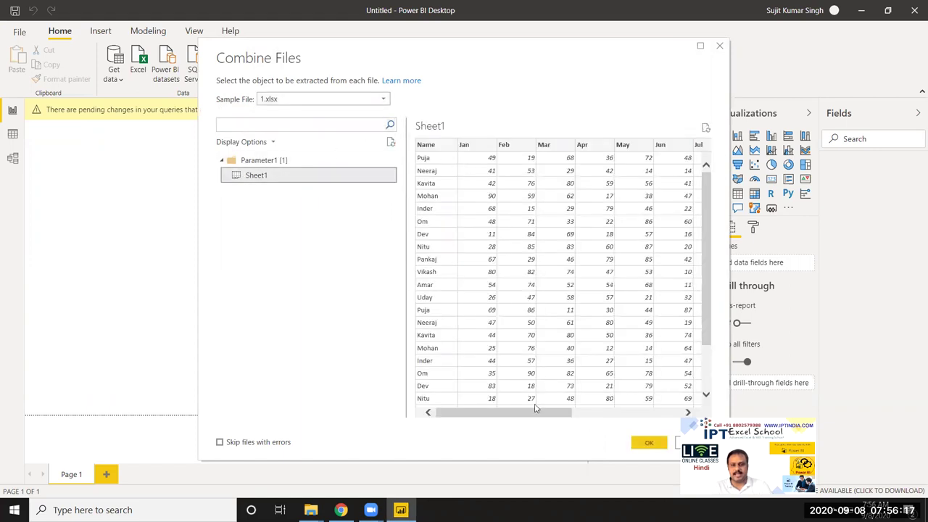
pyautogui.moveTo(528, 414)
pyautogui.mouseDown()
pyautogui.moveTo(645, 436)
pyautogui.moveTo(559, 410)
pyautogui.moveTo(605, 406)
pyautogui.mouseUp()
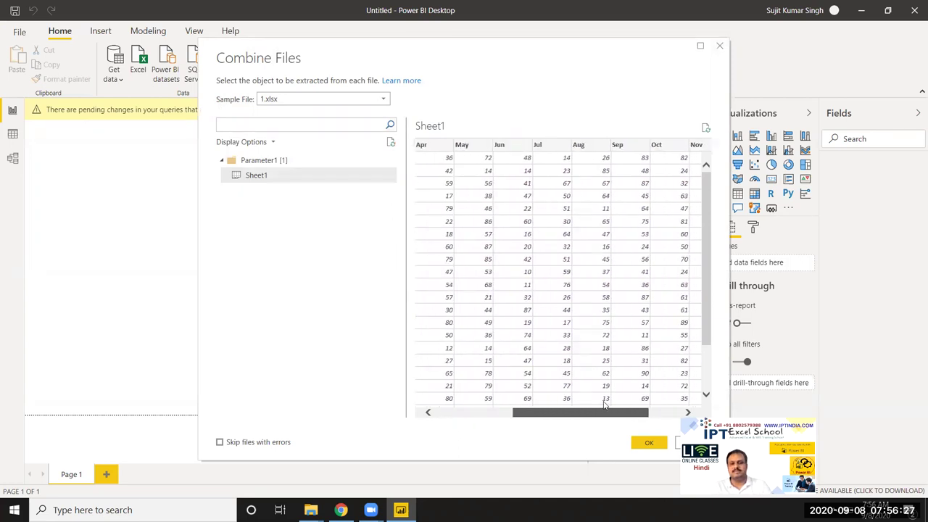
pyautogui.moveTo(604, 406); pyautogui.dragTo(639, 409)
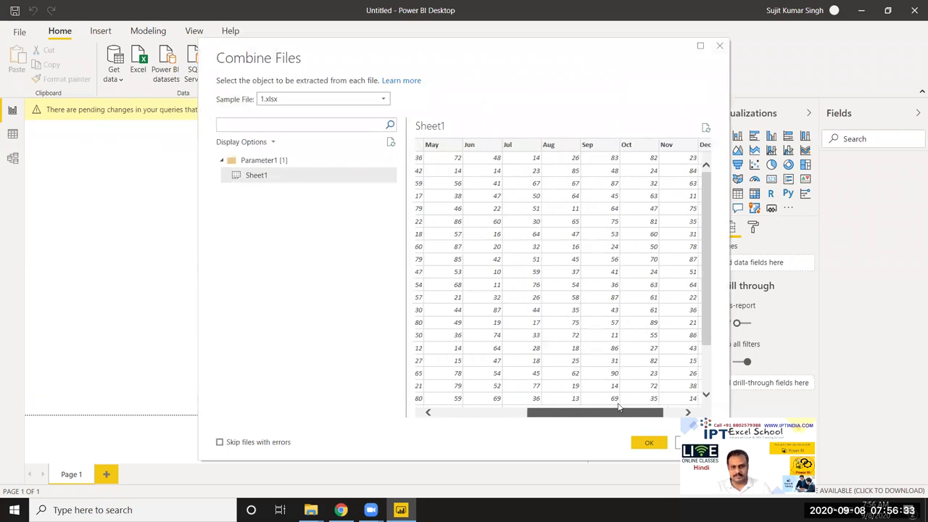
pyautogui.moveTo(639, 410)
pyautogui.mouseDown()
pyautogui.moveTo(500, 409)
pyautogui.moveTo(653, 411)
pyautogui.mouseUp()
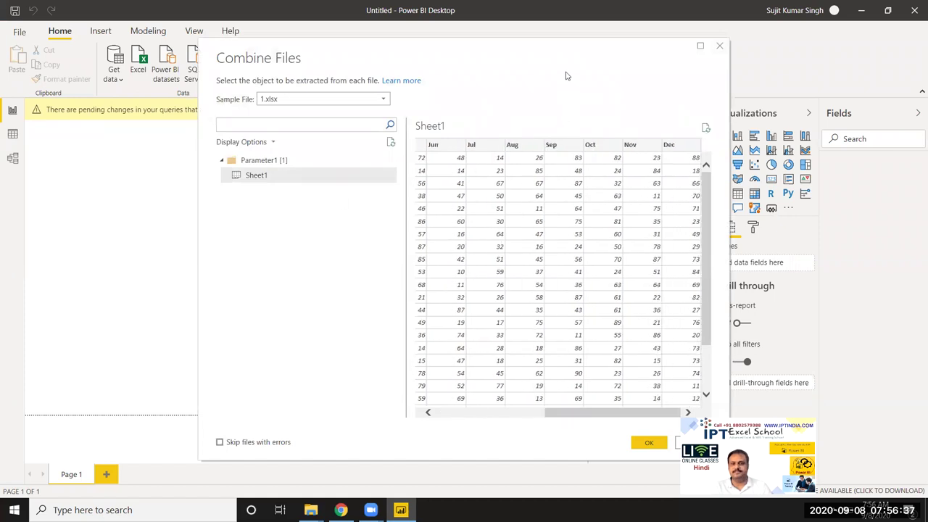
pyautogui.moveTo(563, 50); pyautogui.dragTo(455, 21)
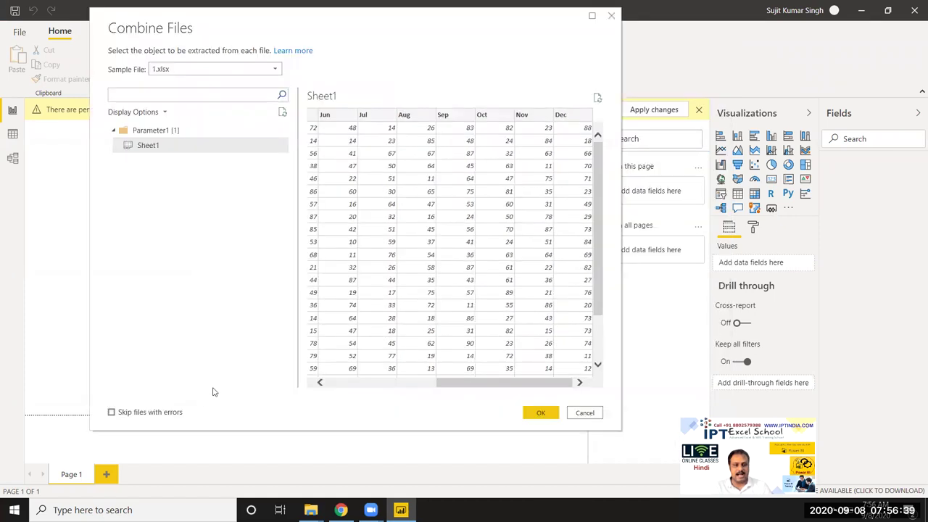
pyautogui.click(125, 415)
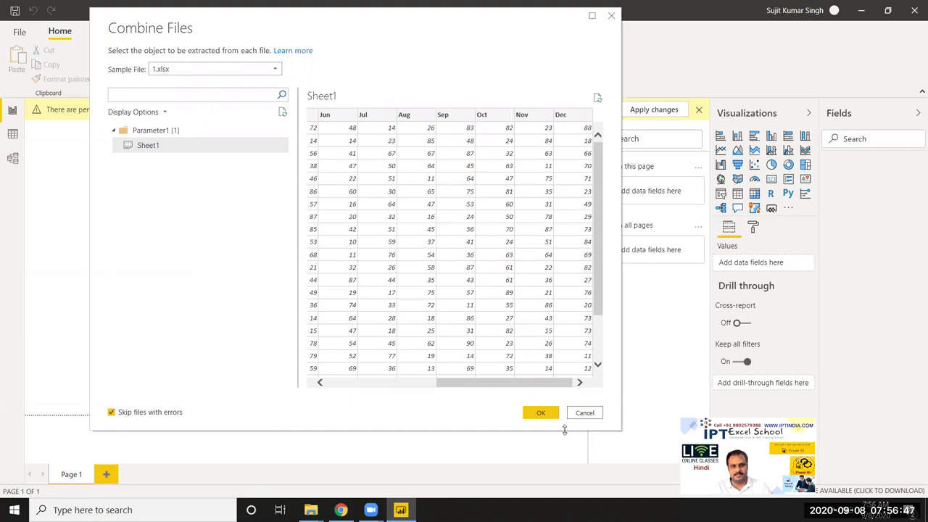
pyautogui.click(550, 415)
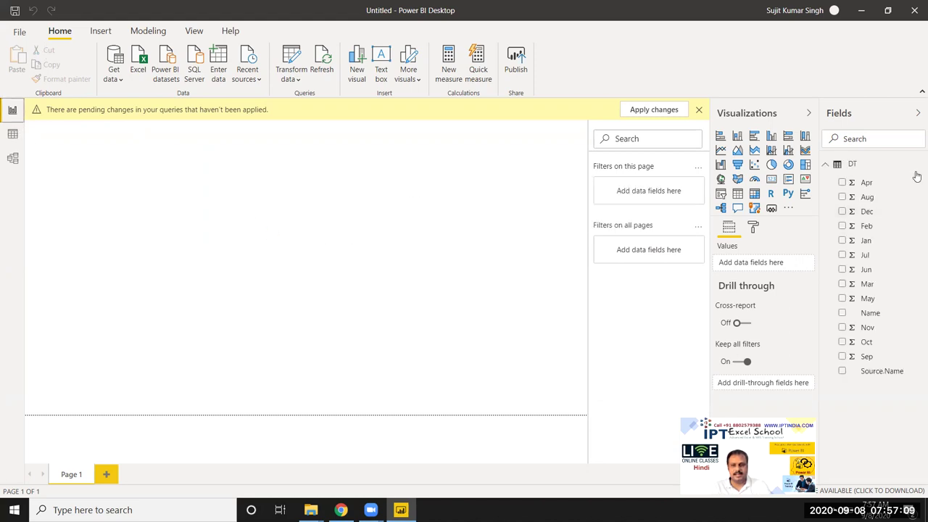
# Switch to Data view to see the combined DT table's 150 rows
pyautogui.moveTo(882, 370)
pyautogui.click(13, 134)
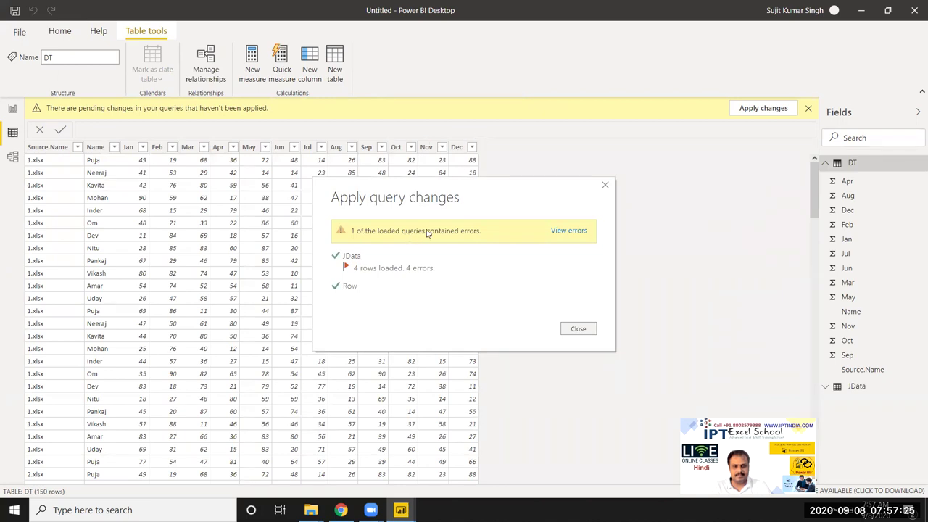
# Dismiss the error and pending-change notices and scroll through the DT table's rows
pyautogui.click(579, 329)
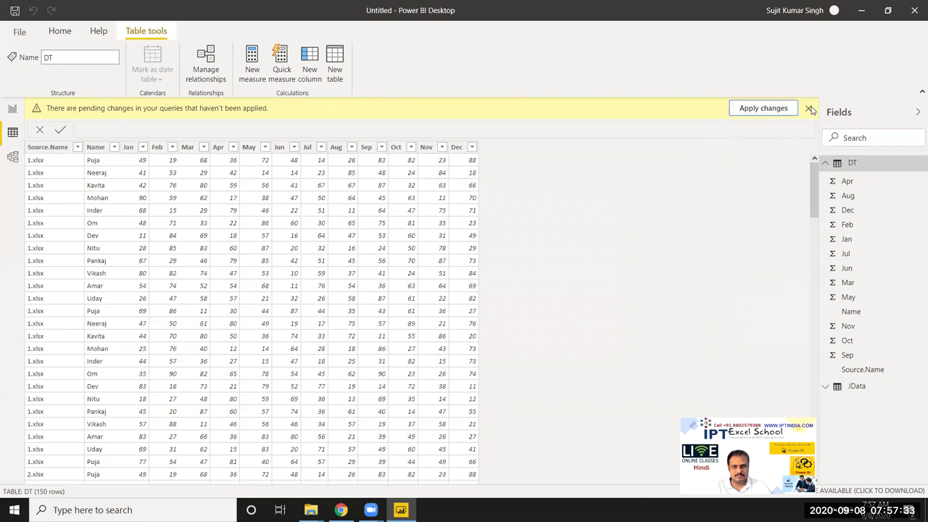
pyautogui.click(808, 108)
pyautogui.click(351, 190)
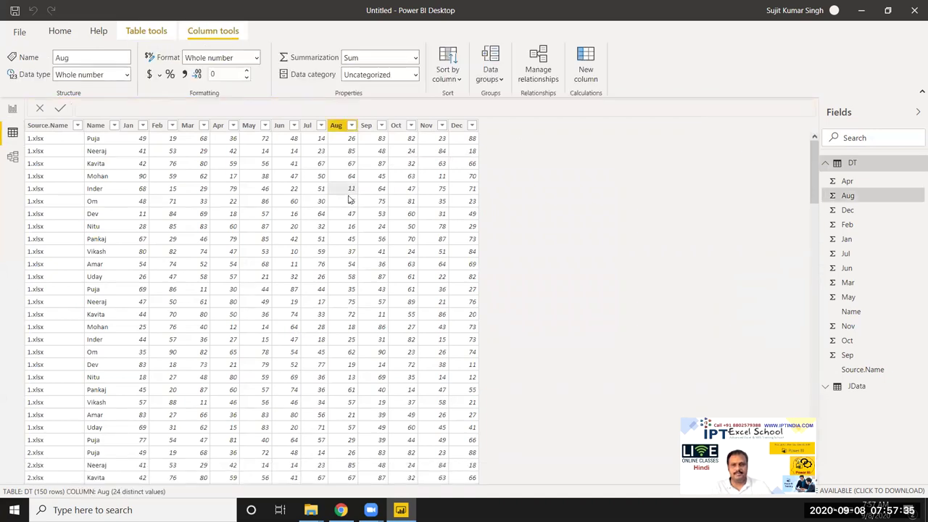
pyautogui.scroll(-10, 348, 193)
pyautogui.scroll(-10, 346, 197)
pyautogui.scroll(-7, 346, 196)
pyautogui.scroll(-8, 346, 197)
pyautogui.scroll(-7, 346, 197)
pyautogui.scroll(5, 153, 388)
pyautogui.scroll(-5, 152, 385)
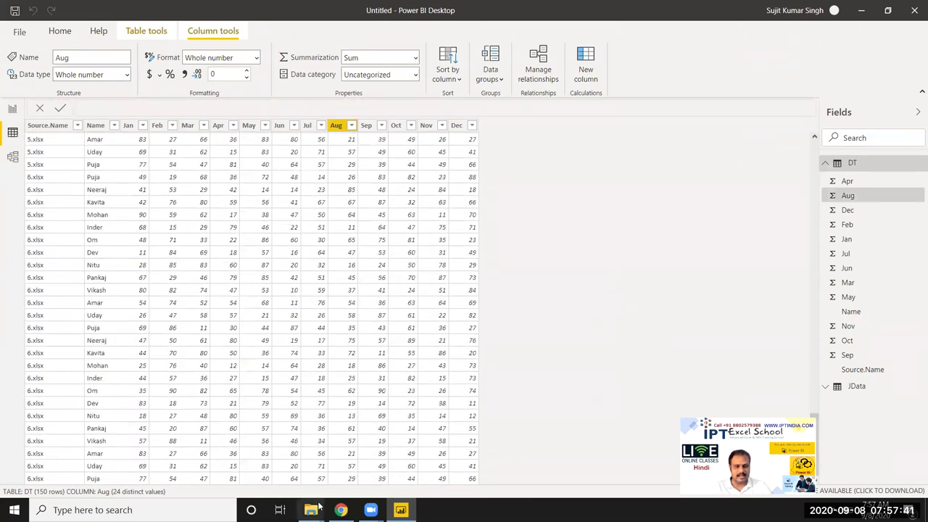
pyautogui.moveTo(310, 510)
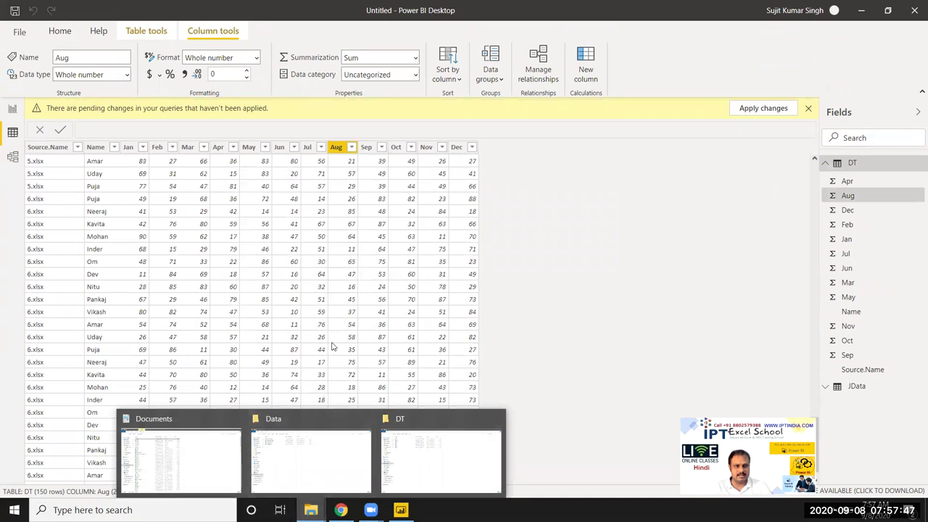
pyautogui.scroll(-1, 332, 346)
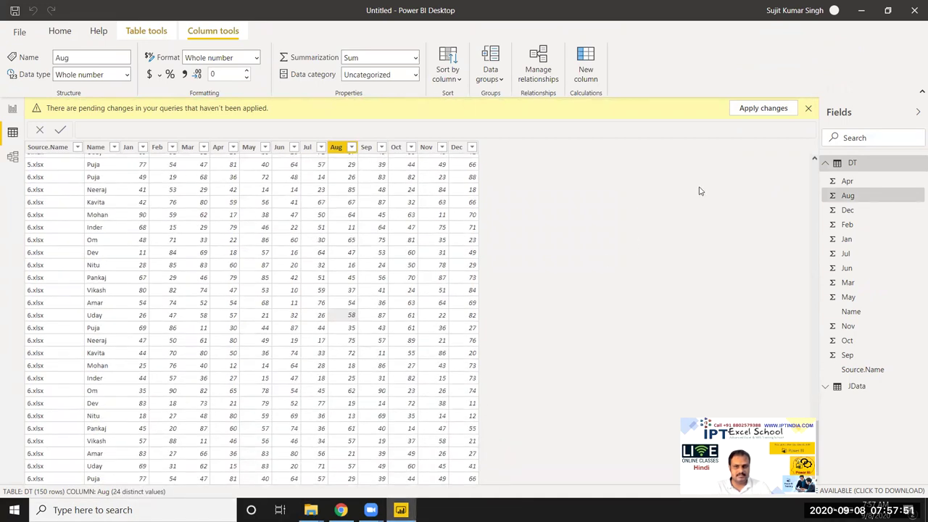
# Apply the pending query changes to the report
pyautogui.click(765, 109)
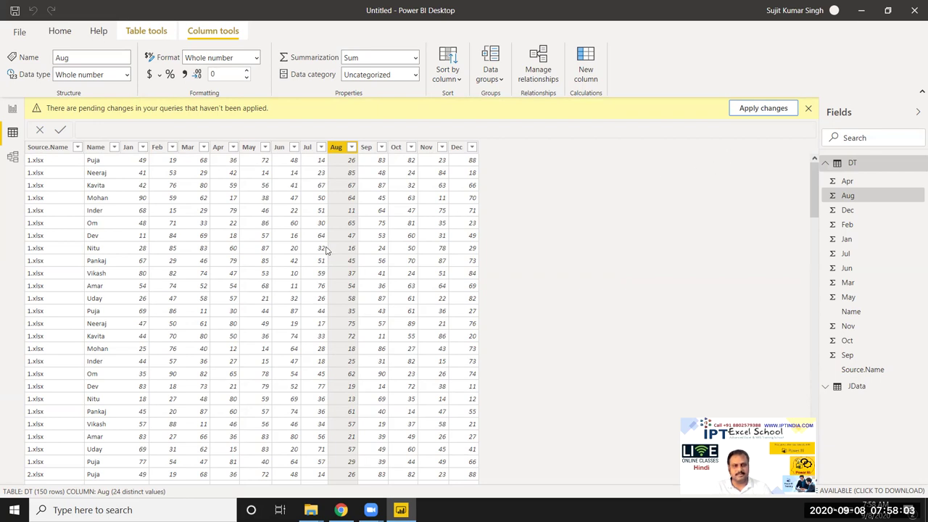
pyautogui.click(254, 250)
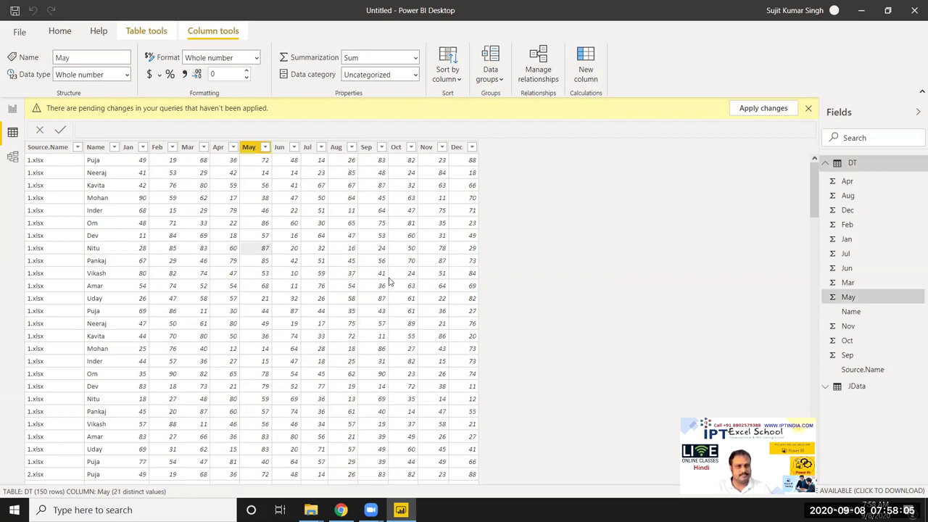
pyautogui.click(809, 109)
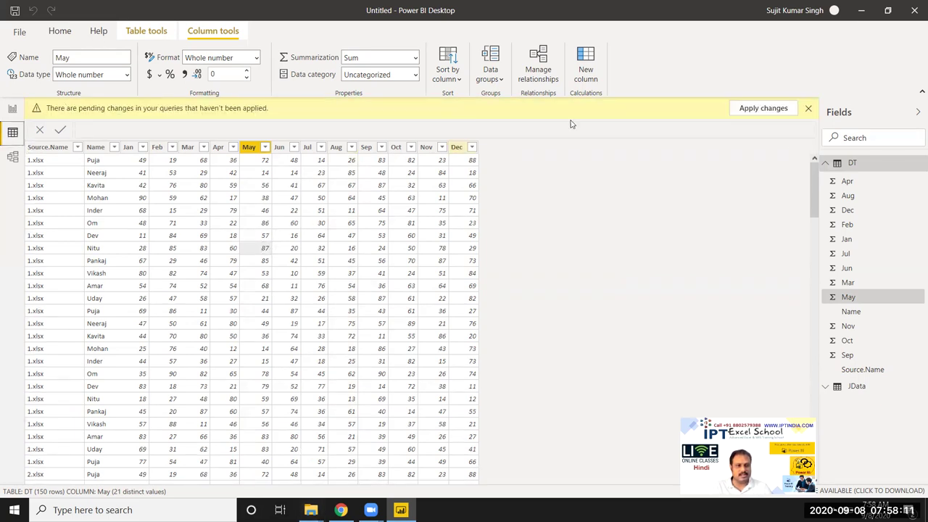
pyautogui.click(763, 109)
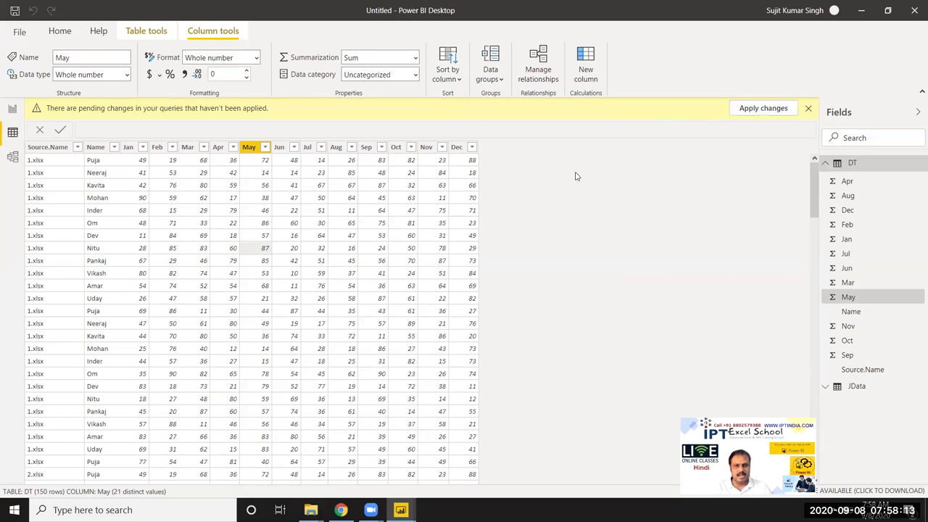
pyautogui.click(580, 282)
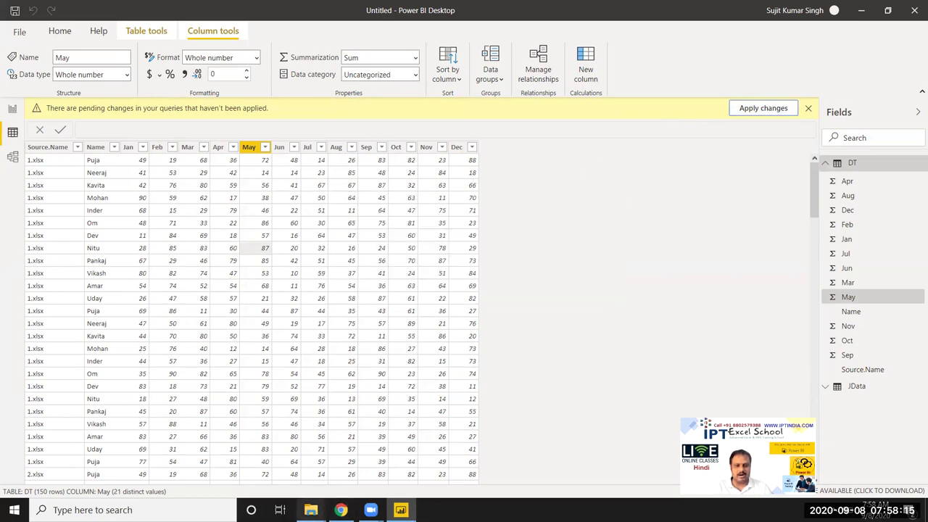
pyautogui.moveTo(311, 510)
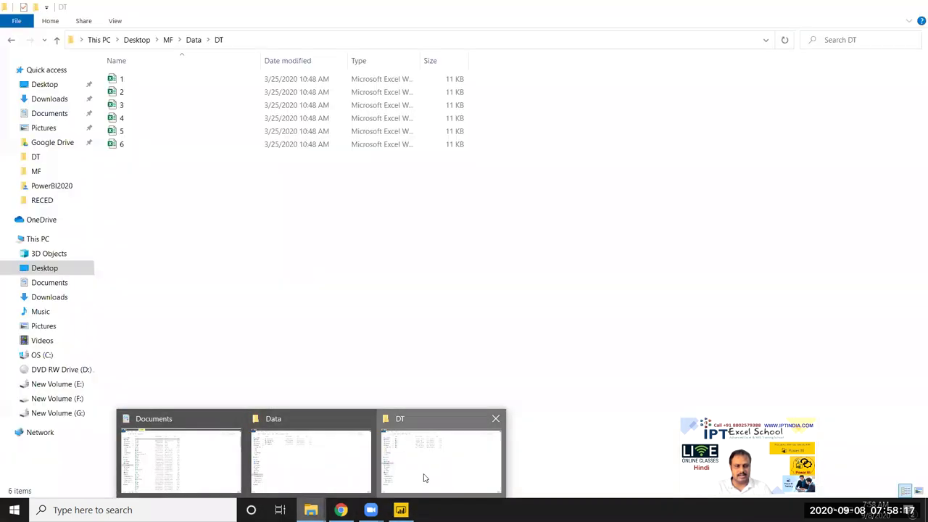
# Duplicate workbook 6 in the DT folder, rename the copy to 7, and return to Power BI
pyautogui.click(425, 476)
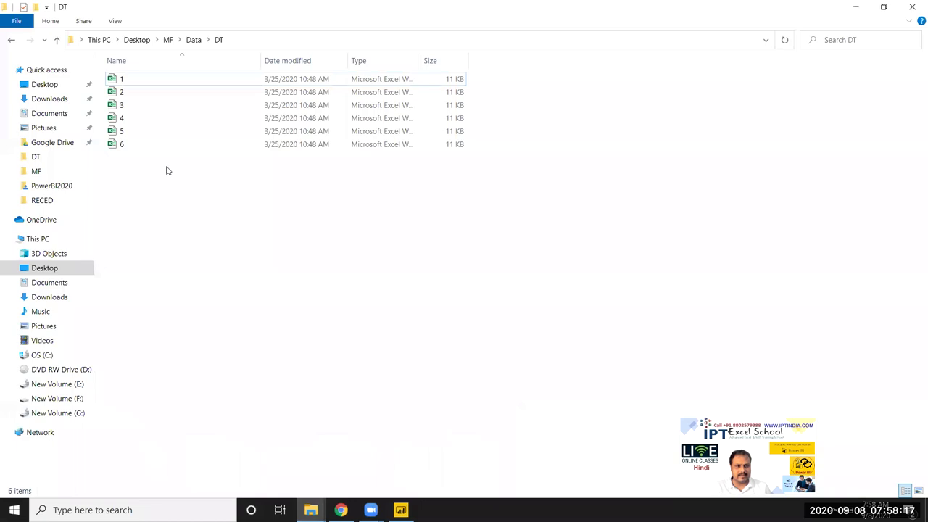
pyautogui.click(161, 146)
pyautogui.moveTo(162, 152); pyautogui.dragTo(160, 176)
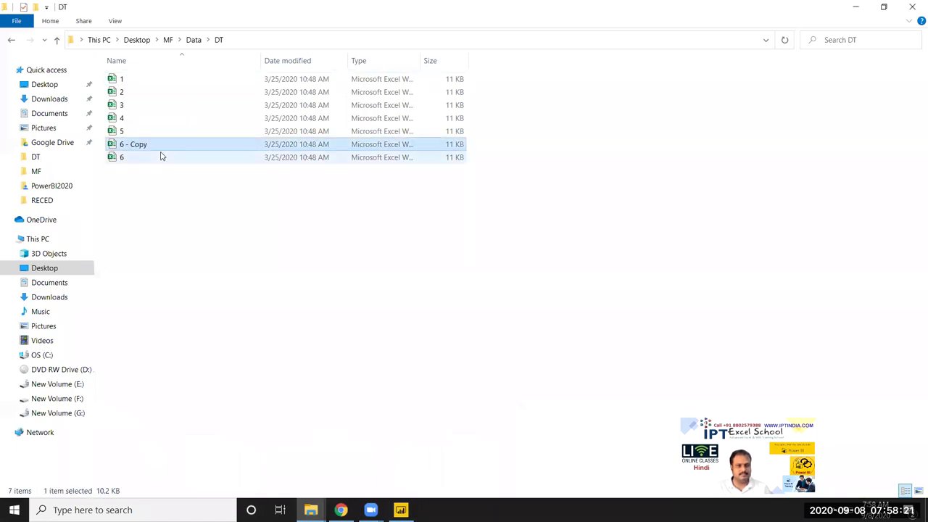
pyautogui.press('F2')
pyautogui.write('7')
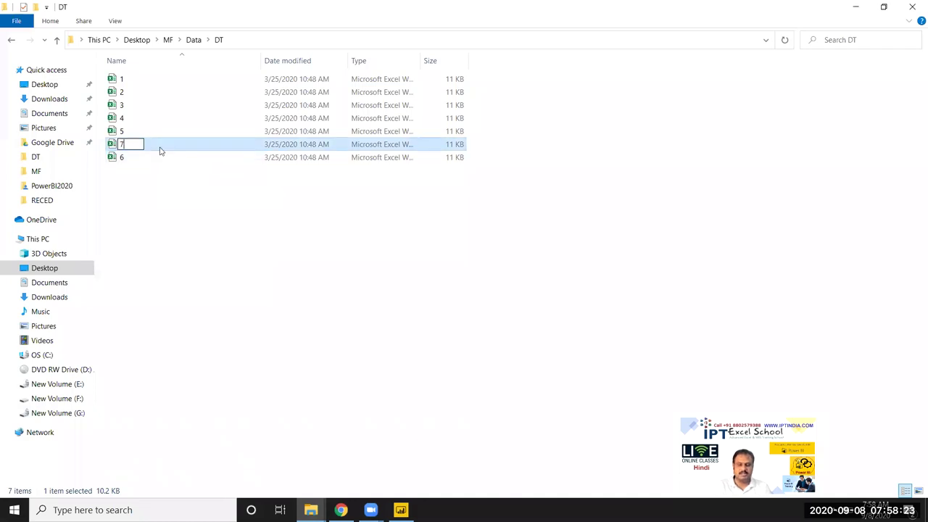
pyautogui.press('Return')
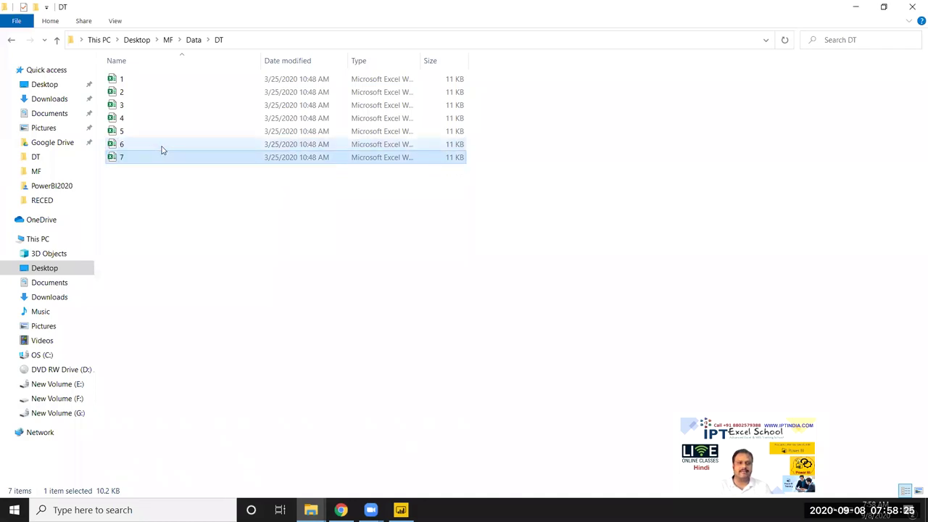
pyautogui.hotkey('alt', 'Tab')
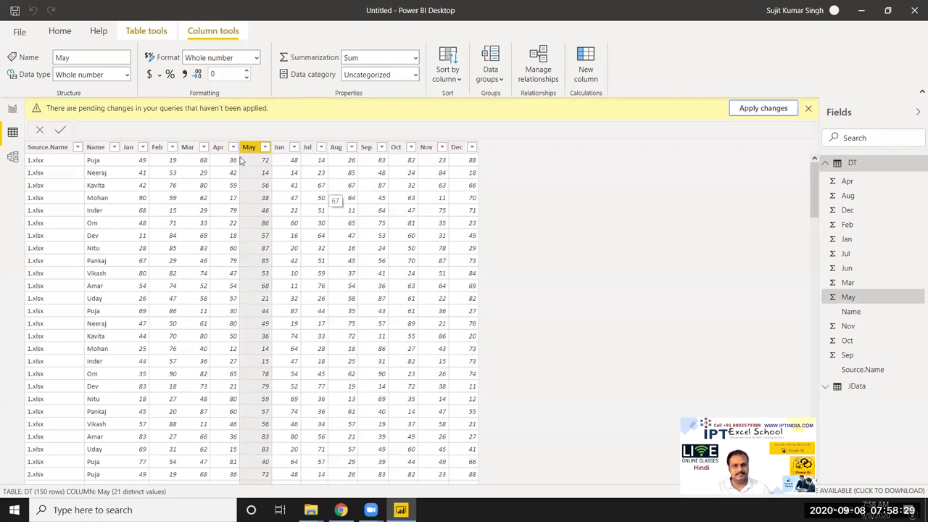
# Refresh all queries, view the JData errors, and check the DT table now holds 175 rows
pyautogui.click(57, 32)
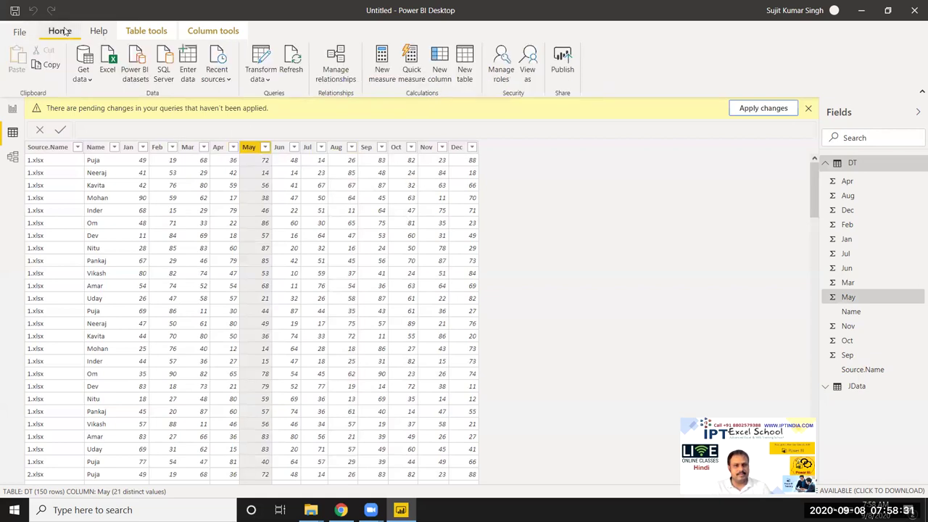
pyautogui.click(293, 61)
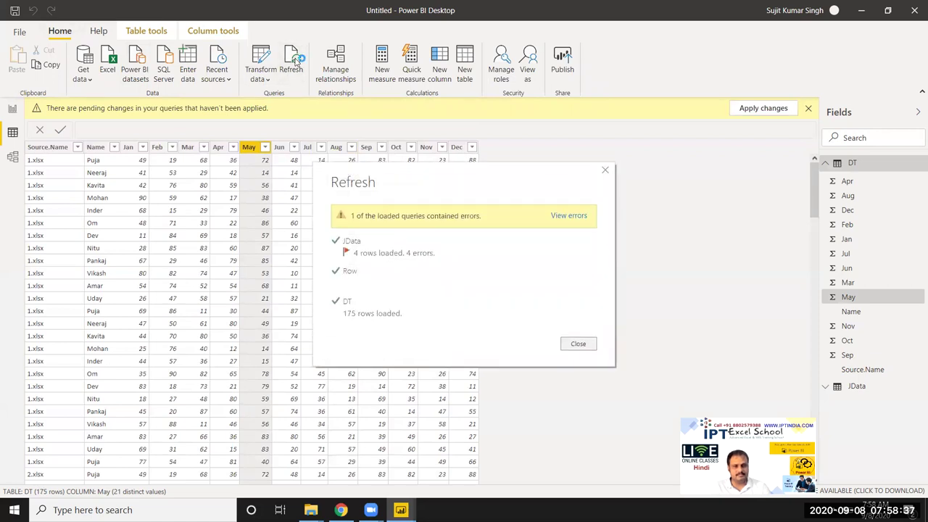
pyautogui.click(567, 221)
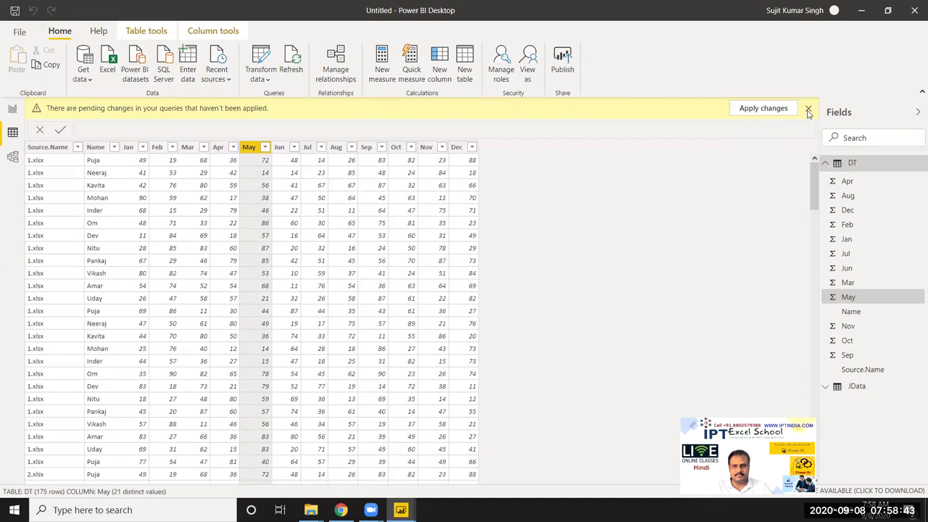
pyautogui.click(400, 255)
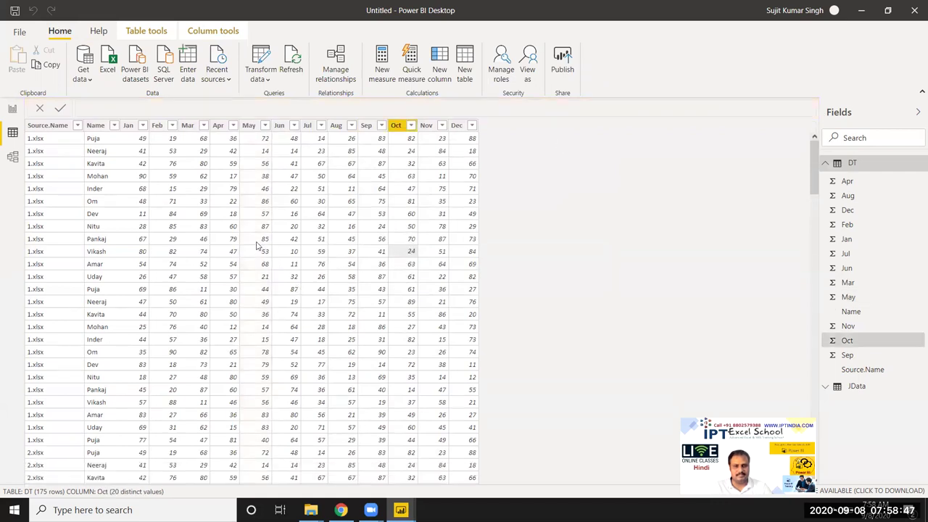
pyautogui.click(237, 230)
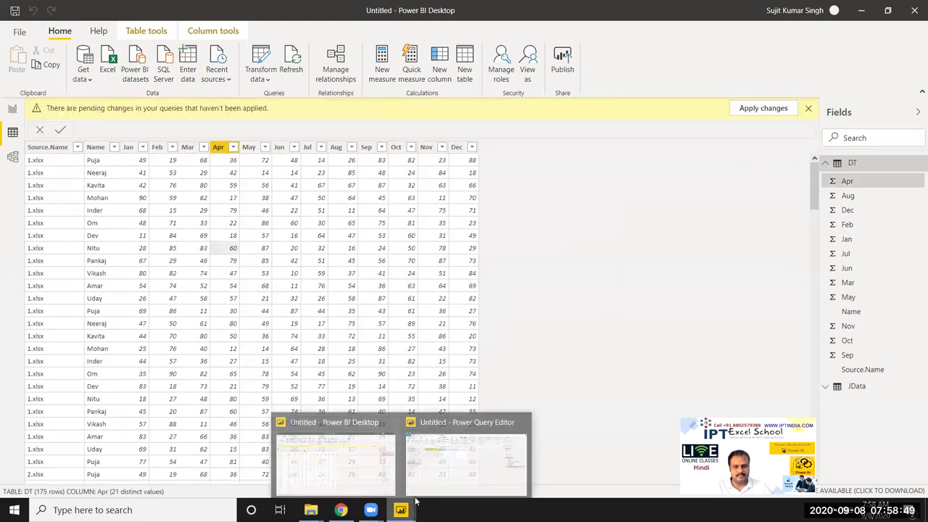
# Close Power Query Editor and choose Not now to leave its query changes unapplied
pyautogui.click(448, 481)
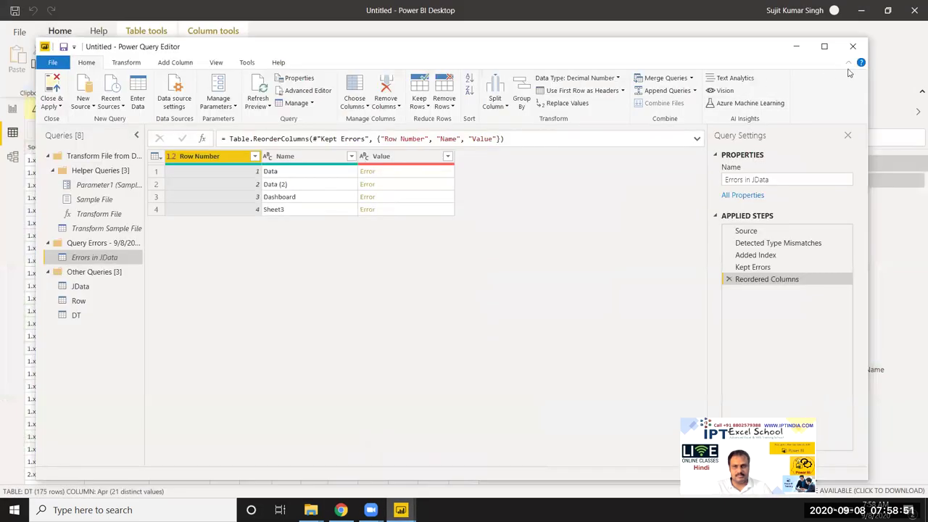
pyautogui.click(853, 47)
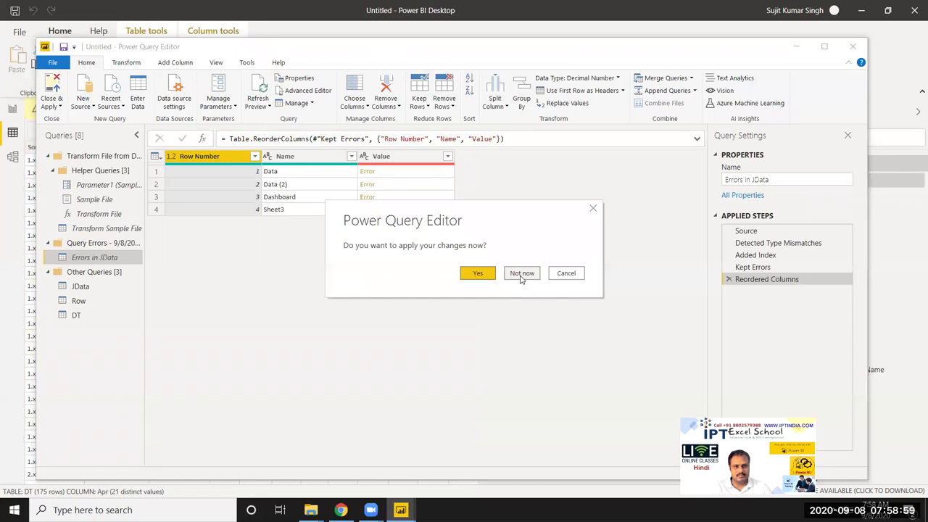
pyautogui.click(522, 274)
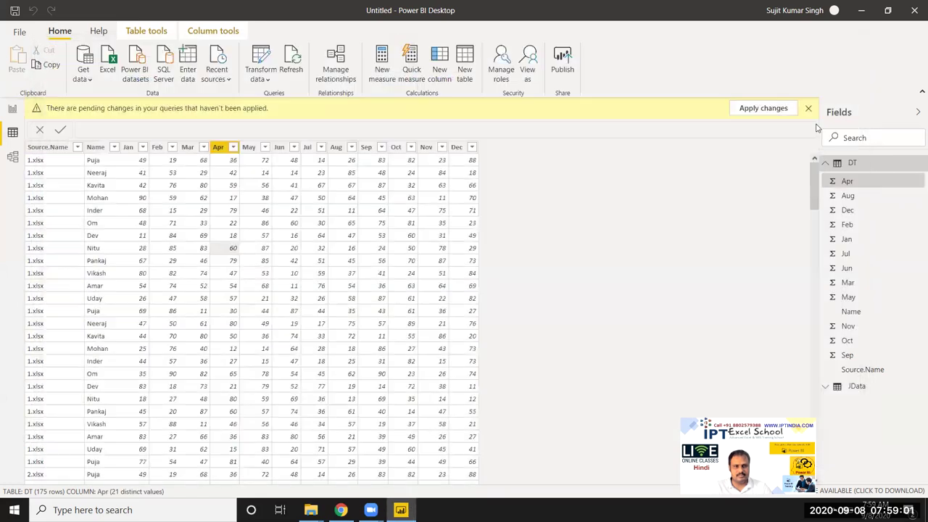
# Dismiss the pending-changes notice and review the 175-row DT table, including the 7.xlsx rows
pyautogui.click(808, 108)
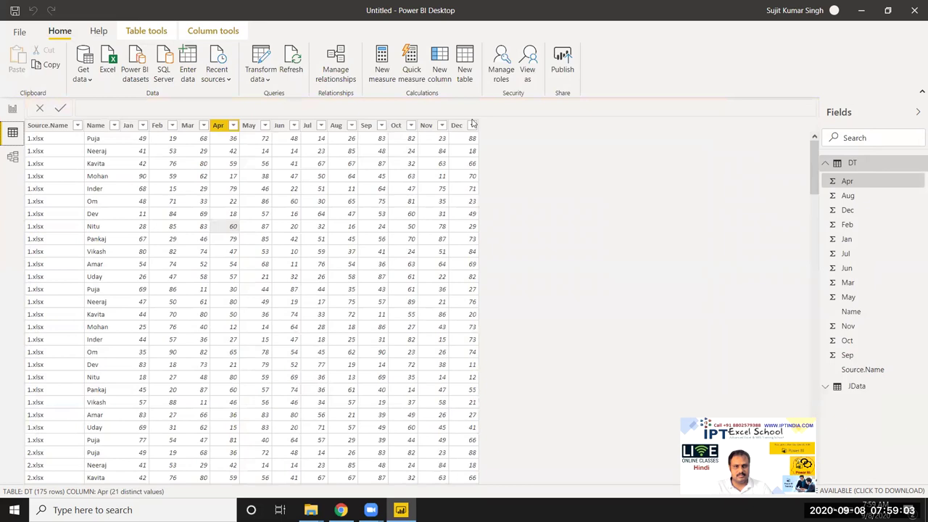
pyautogui.scroll(-6, 42, 236)
pyautogui.scroll(-11, 42, 236)
pyautogui.scroll(-11, 43, 239)
pyautogui.scroll(-11, 43, 242)
pyautogui.scroll(-10, 44, 245)
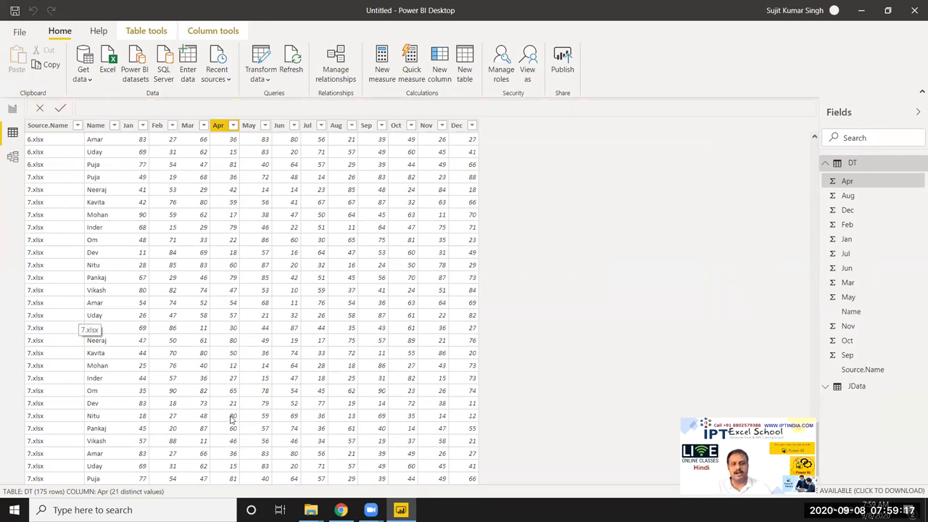
pyautogui.scroll(5, 232, 415)
pyautogui.scroll(15, 232, 415)
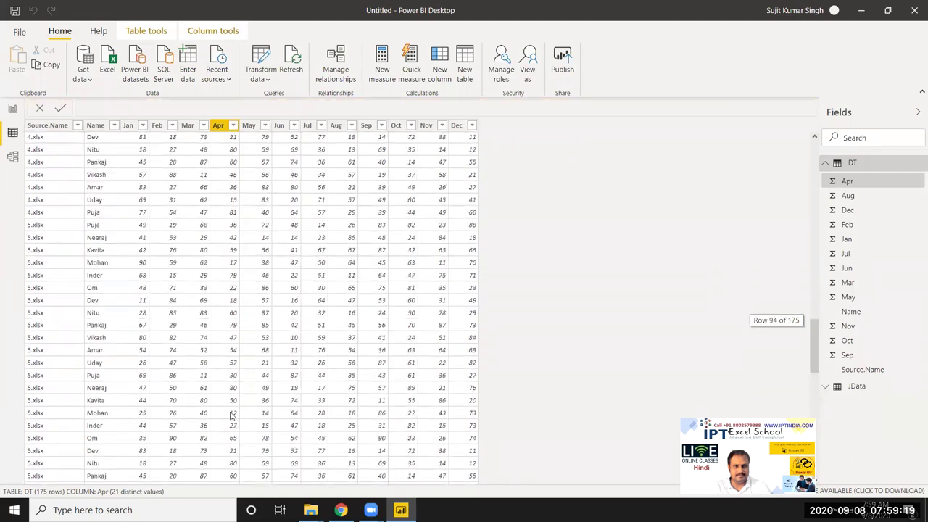
pyautogui.scroll(8, 232, 416)
pyautogui.scroll(7, 232, 416)
pyautogui.scroll(10, 232, 415)
pyautogui.scroll(4, 232, 415)
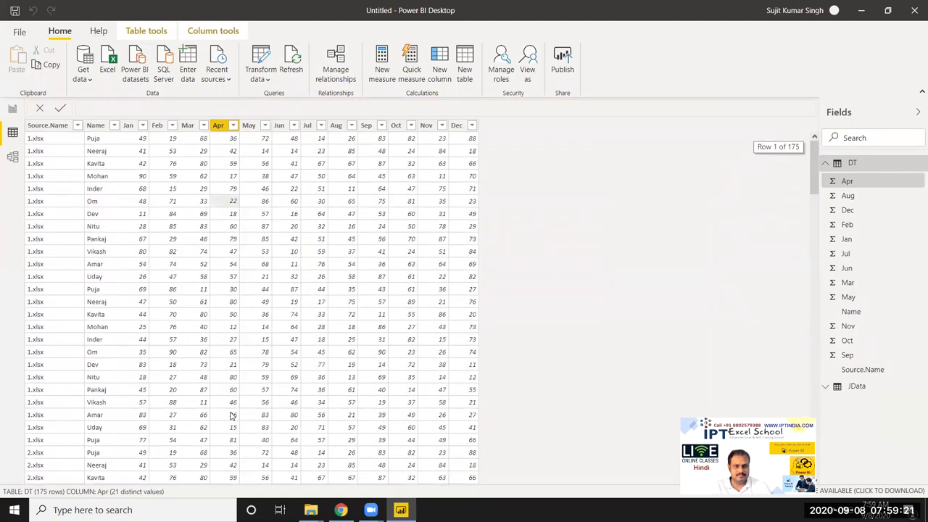
pyautogui.scroll(-4, 232, 416)
pyautogui.scroll(-10, 232, 416)
pyautogui.scroll(-8, 231, 418)
pyautogui.scroll(-15, 228, 421)
pyautogui.scroll(-4, 227, 421)
pyautogui.scroll(-4, 226, 422)
pyautogui.scroll(2, 225, 420)
pyautogui.scroll(2, 225, 421)
pyautogui.scroll(2, 224, 421)
pyautogui.scroll(2, 225, 420)
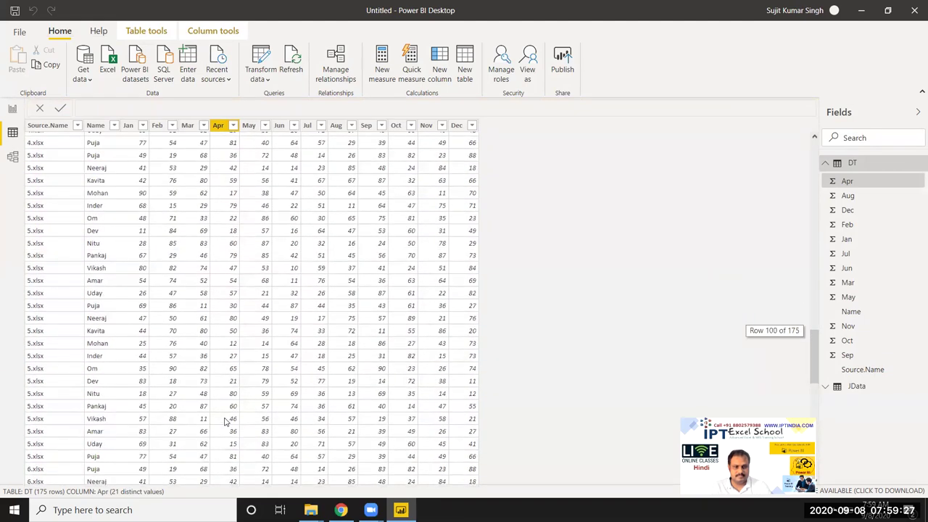
pyautogui.scroll(6, 225, 421)
pyautogui.scroll(8, 224, 421)
pyautogui.scroll(8, 224, 421)
pyautogui.scroll(8, 225, 420)
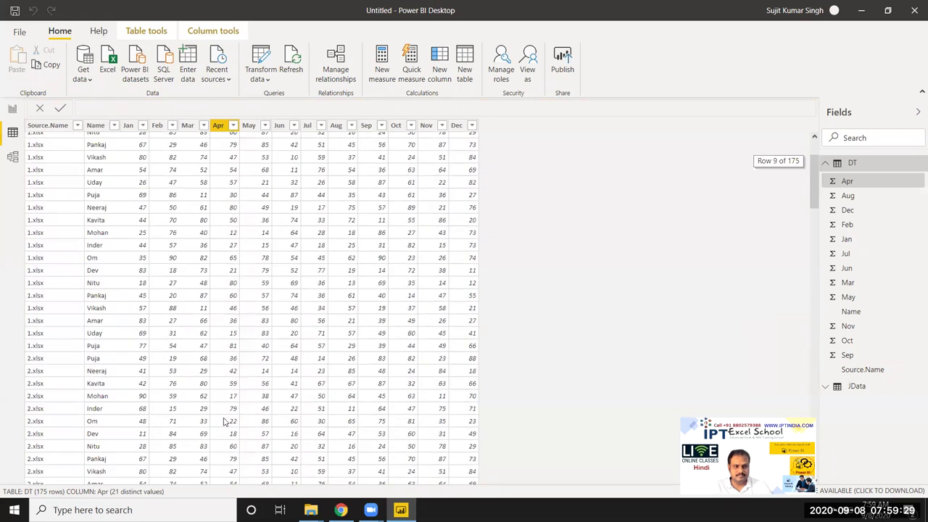
pyautogui.scroll(3, 225, 422)
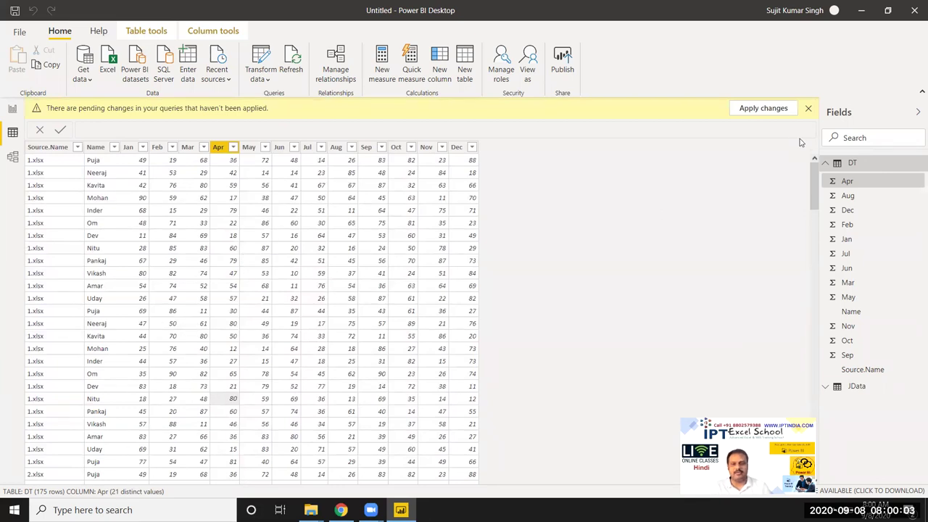
# Dismiss the pending-changes notice, switch to Report view and open Get data's full connector list
pyautogui.click(808, 108)
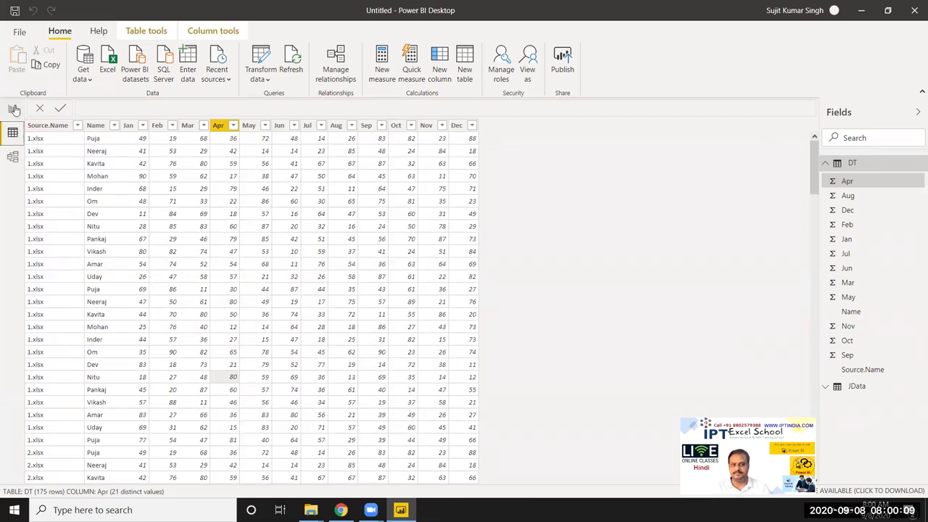
pyautogui.click(13, 111)
pyautogui.click(118, 73)
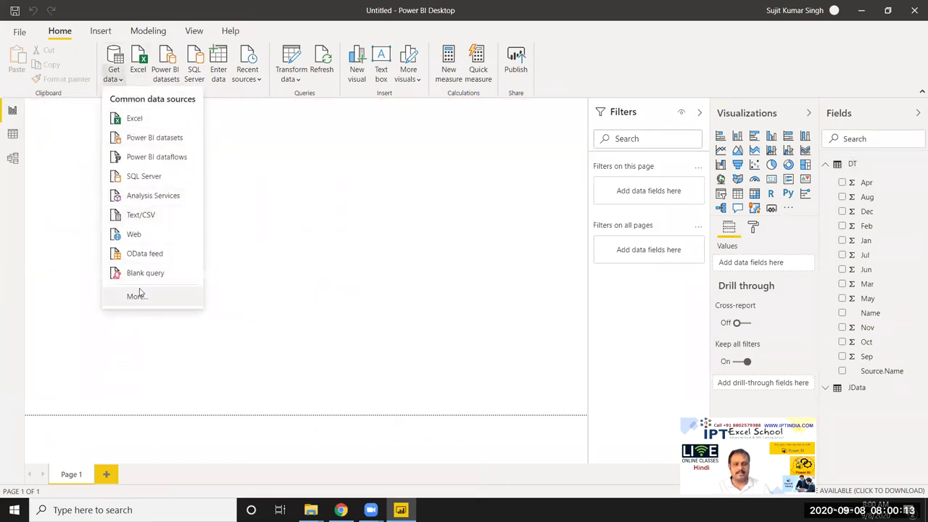
pyautogui.click(136, 296)
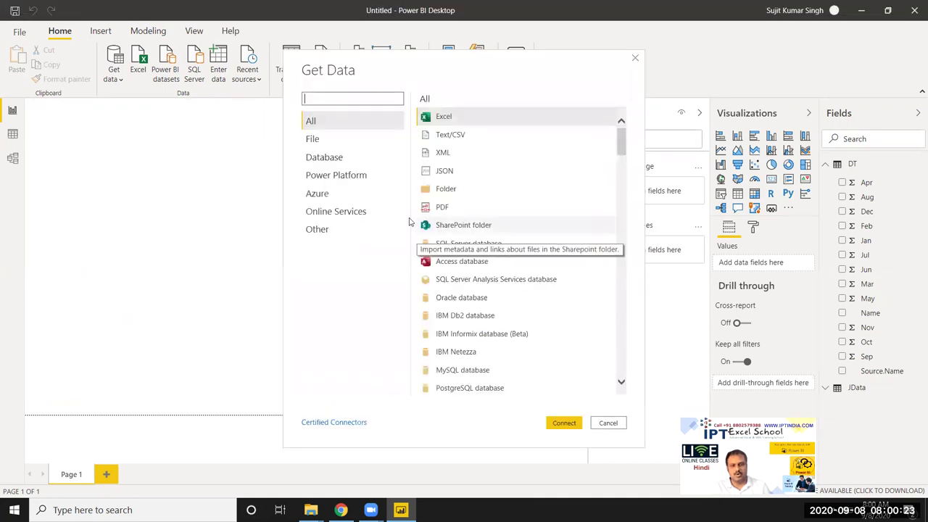
# Filter Get Data to the File category and connect with the PDF connector
pyautogui.click(453, 208)
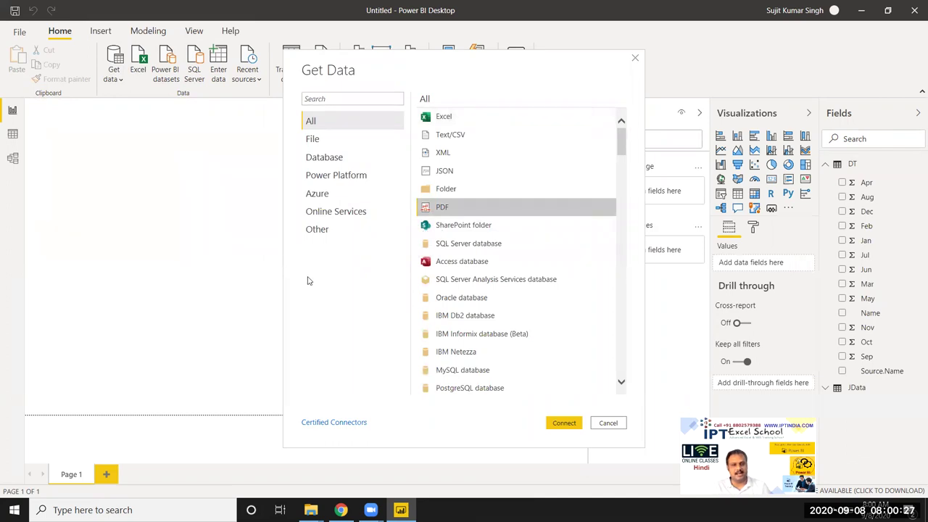
pyautogui.click(319, 139)
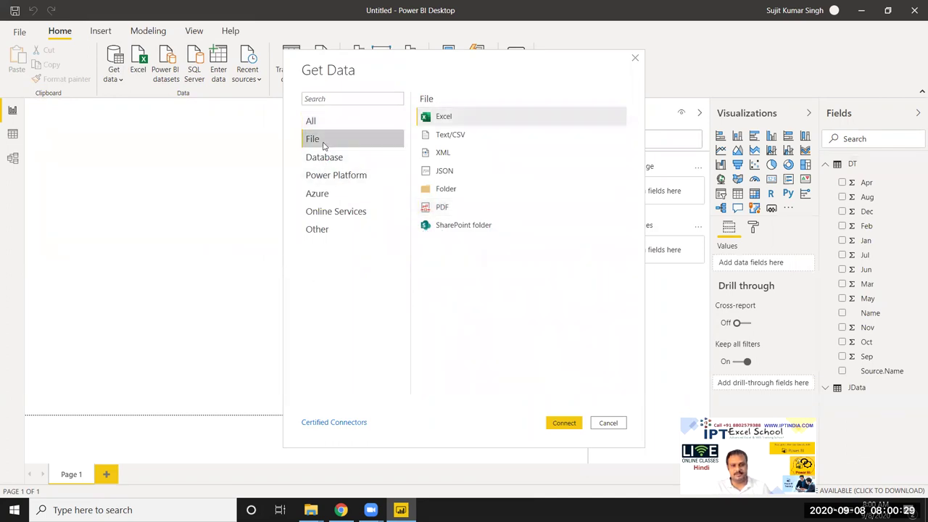
pyautogui.click(448, 212)
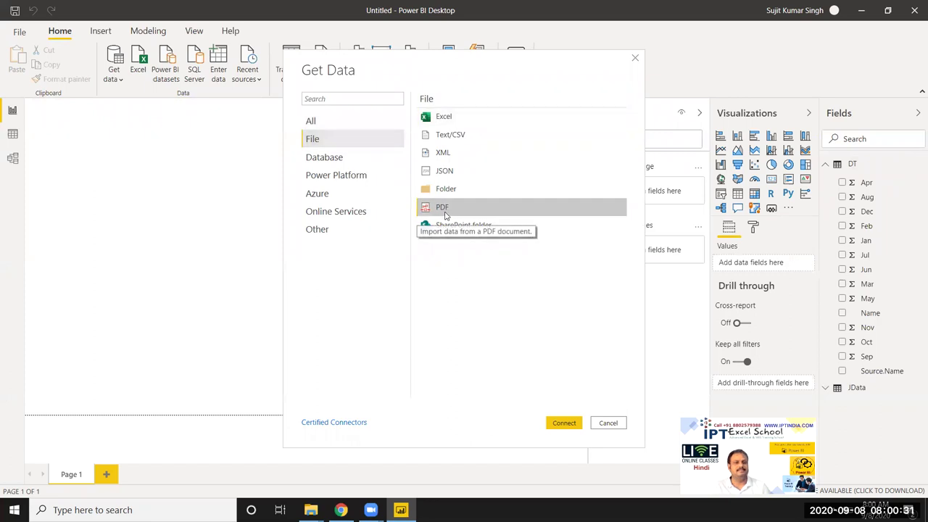
pyautogui.click(450, 230)
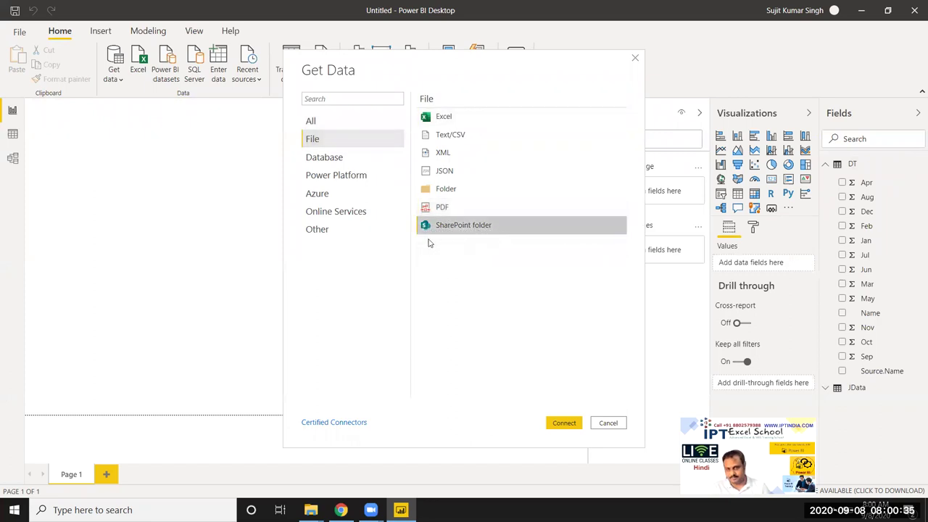
pyautogui.click(439, 208)
pyautogui.click(565, 428)
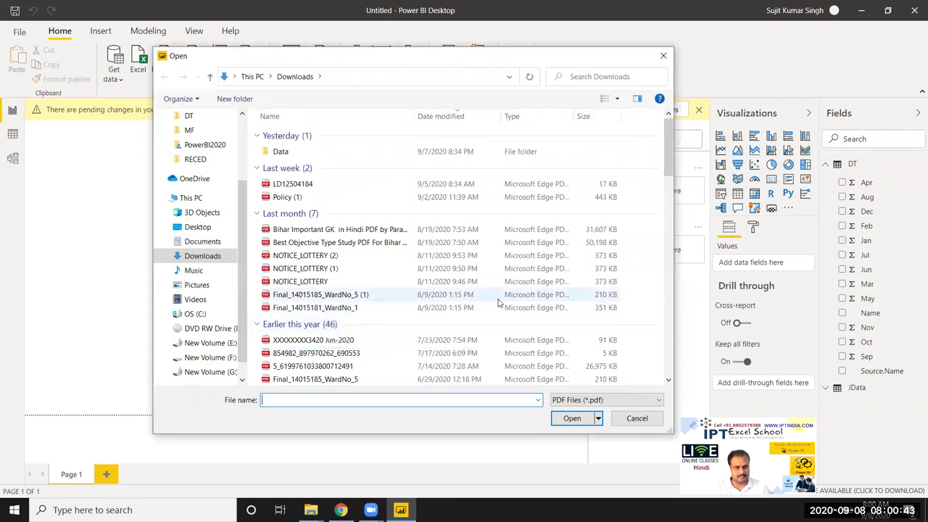
# Browse the Desktop's MF and Data folders in the file picker
pyautogui.scroll(-1, 436, 324)
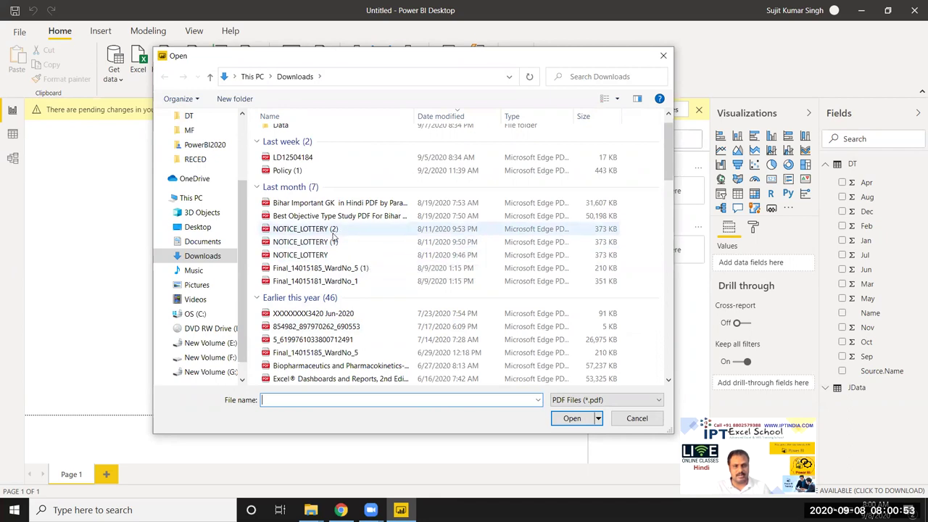
pyautogui.scroll(-4, 356, 243)
pyautogui.scroll(-2, 366, 290)
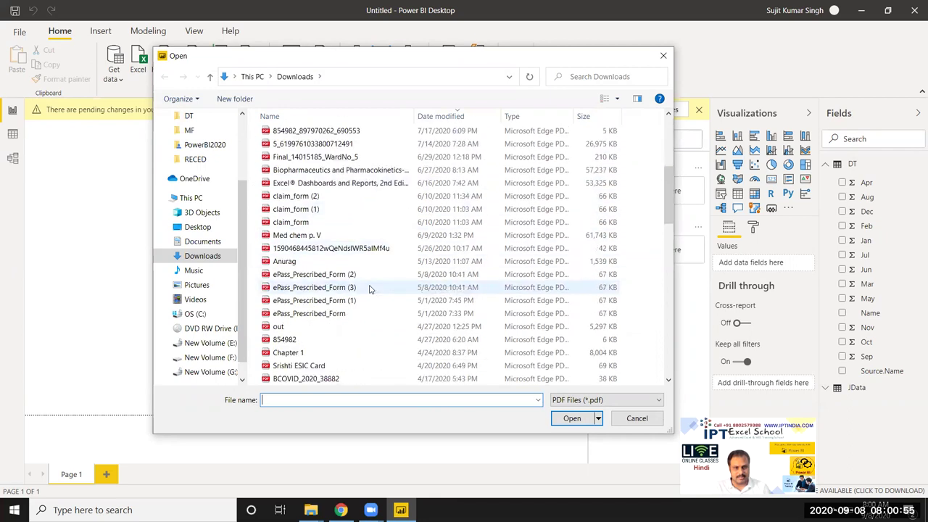
pyautogui.scroll(-2, 370, 290)
pyautogui.scroll(-3, 370, 290)
pyautogui.scroll(-3, 366, 290)
pyautogui.scroll(-3, 348, 287)
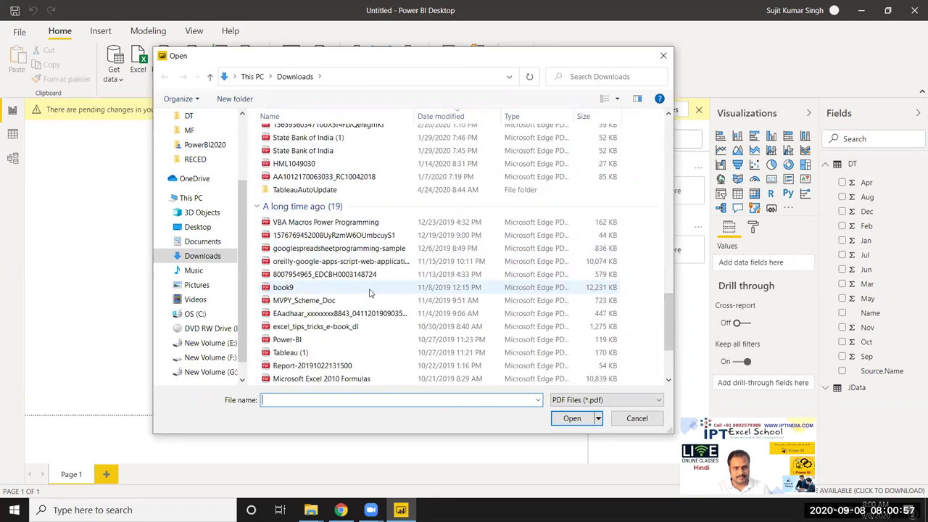
pyautogui.scroll(3, 323, 285)
pyautogui.click(197, 226)
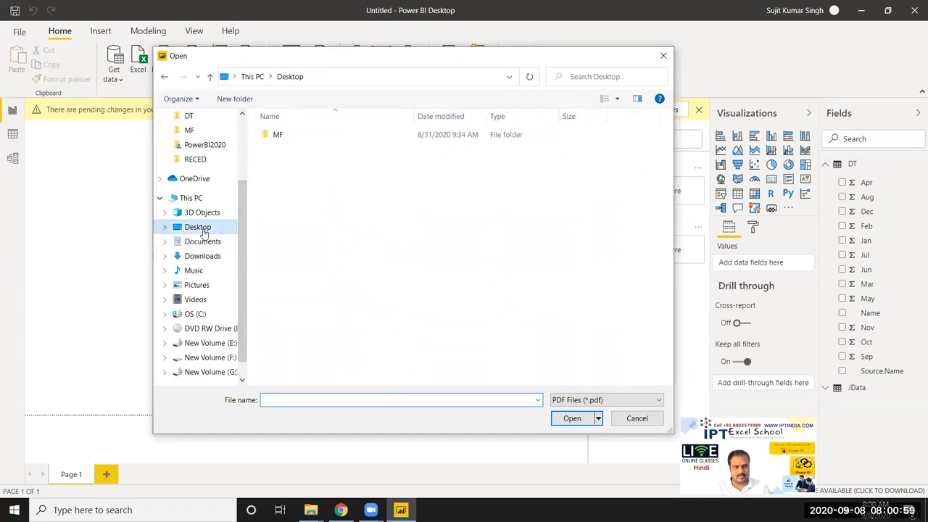
pyautogui.doubleClick(293, 138)
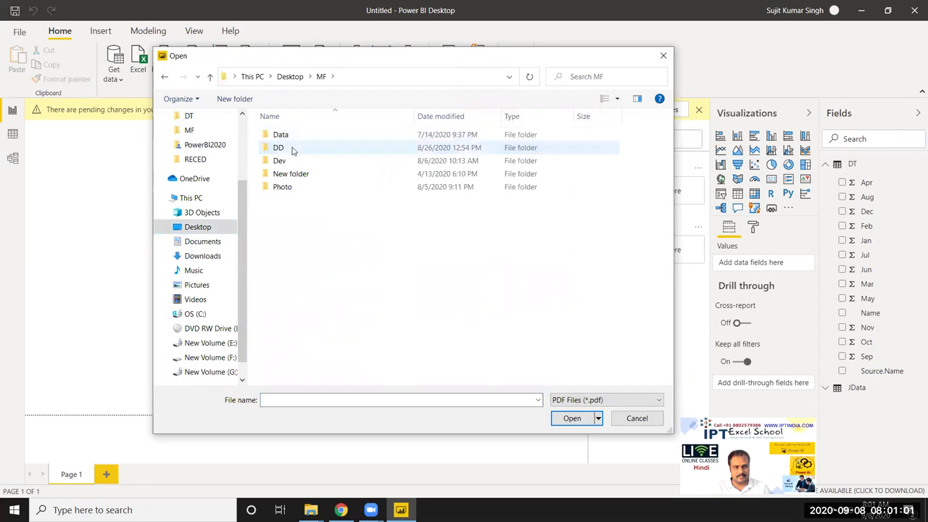
pyautogui.doubleClick(294, 140)
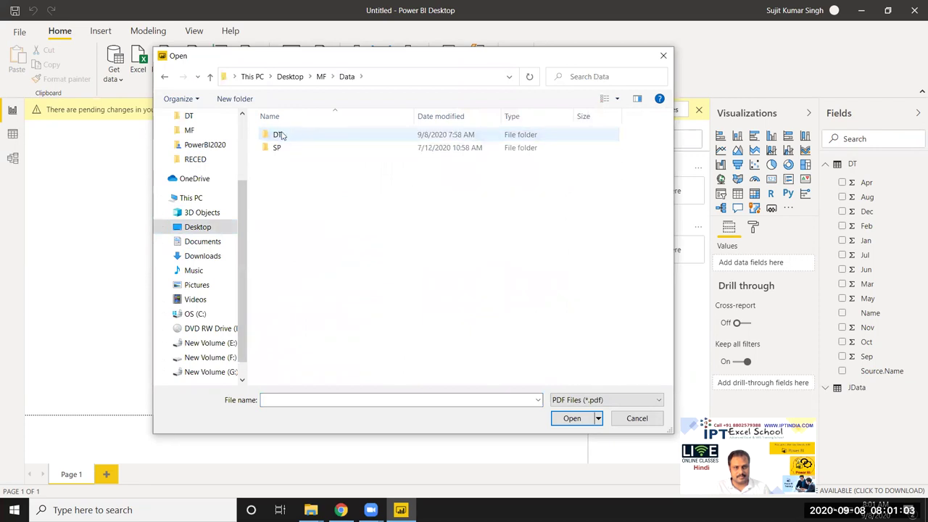
# Navigate back to Downloads and open NOTICE_LOTTERY (2).pdf
pyautogui.click(165, 76)
pyautogui.click(279, 148)
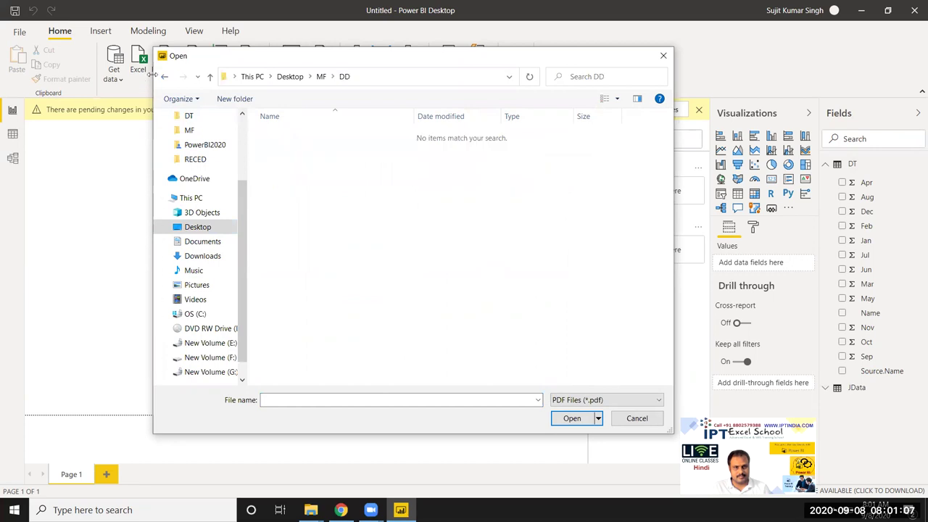
pyautogui.click(166, 78)
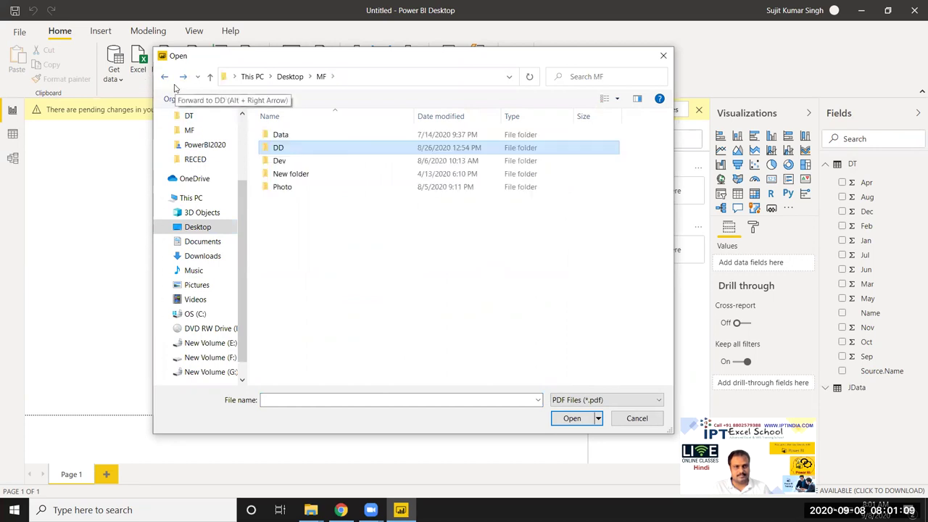
pyautogui.click(165, 77)
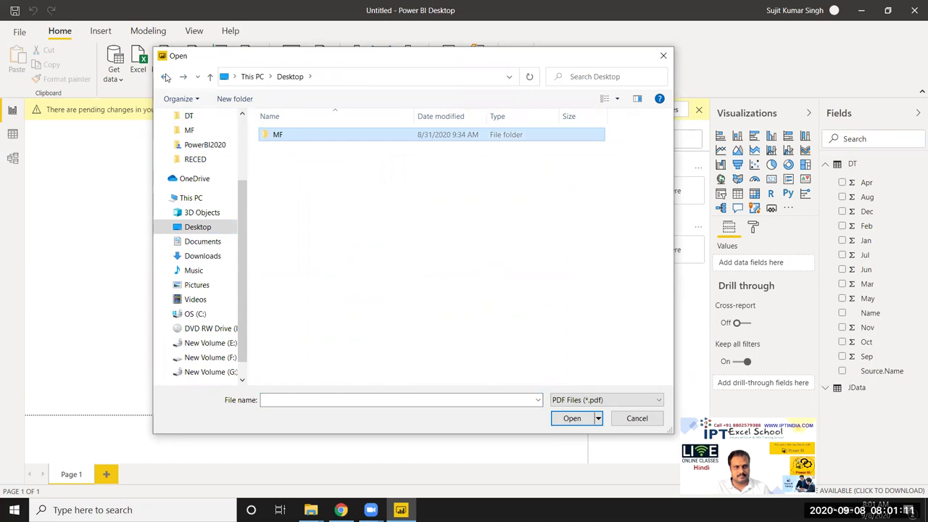
pyautogui.click(166, 78)
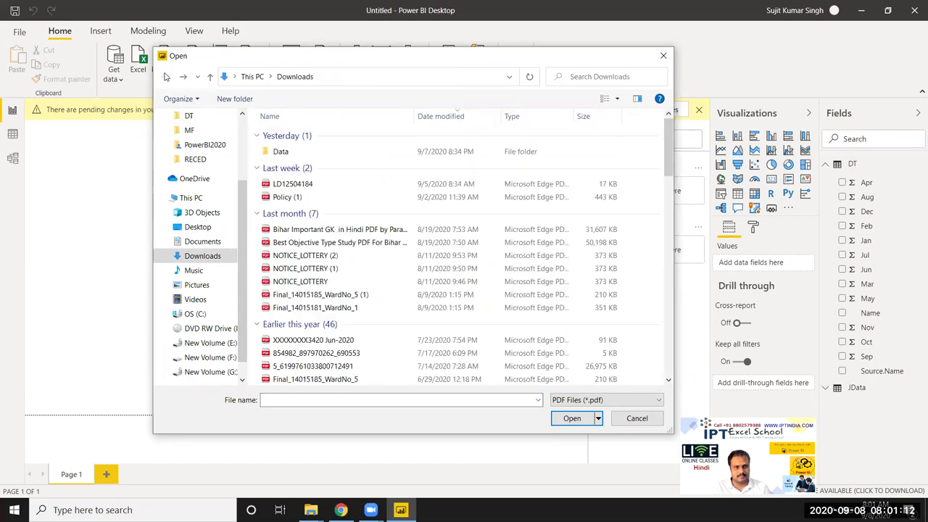
pyautogui.click(294, 259)
pyautogui.click(572, 419)
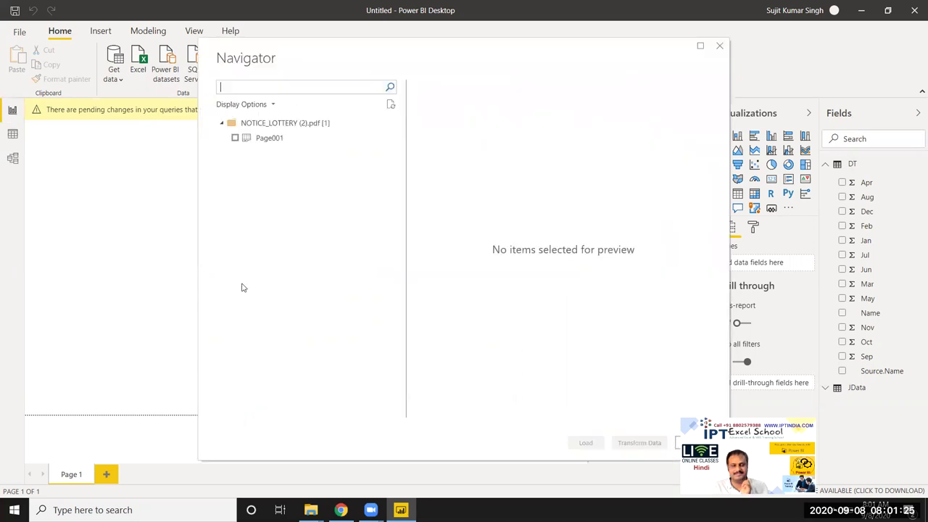
# Preview the Page001 table in Navigator and scroll the preview sideways
pyautogui.click(265, 143)
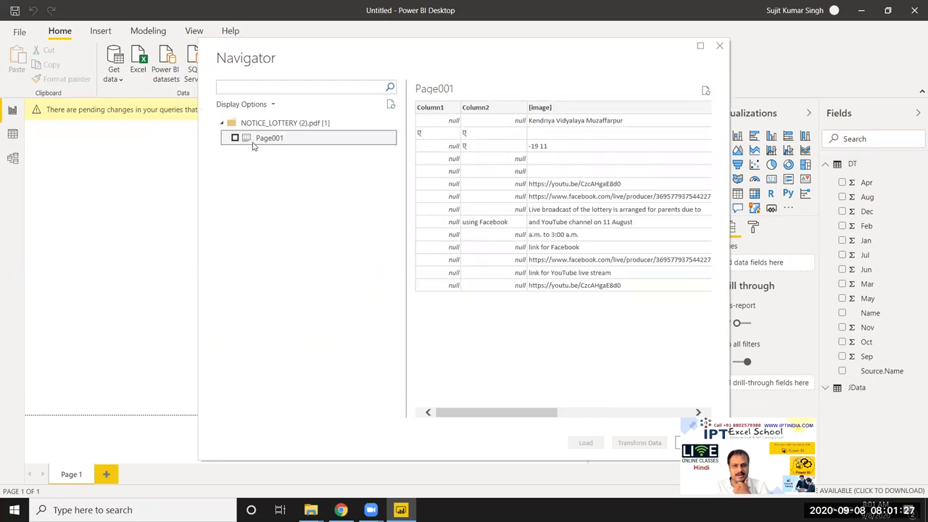
pyautogui.click(516, 415)
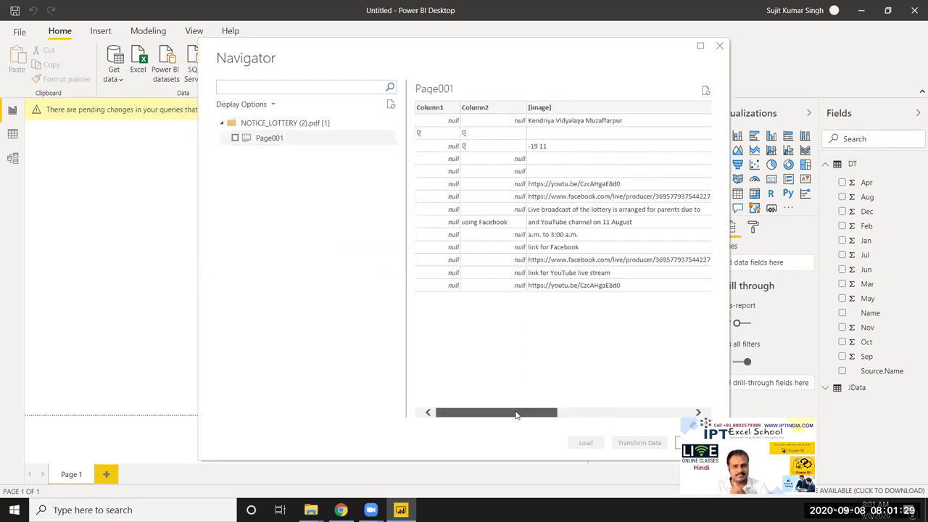
pyautogui.moveTo(517, 415); pyautogui.dragTo(606, 414)
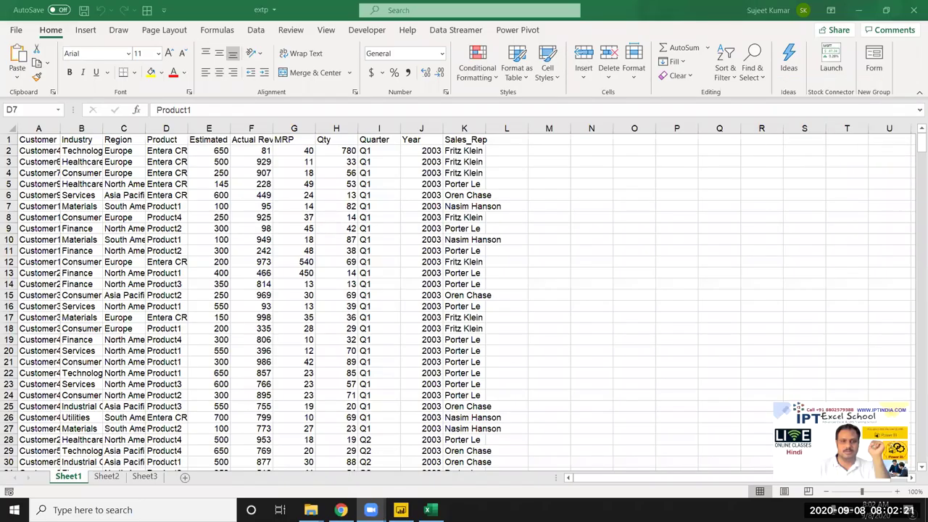
# Start Save As for the extp sheet with PDF as the file type
pyautogui.click(39, 139)
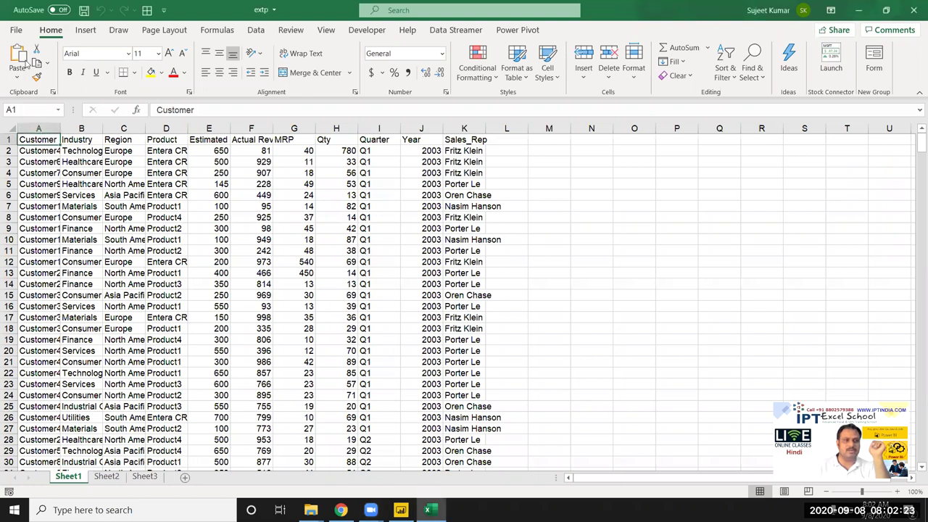
pyautogui.click(16, 30)
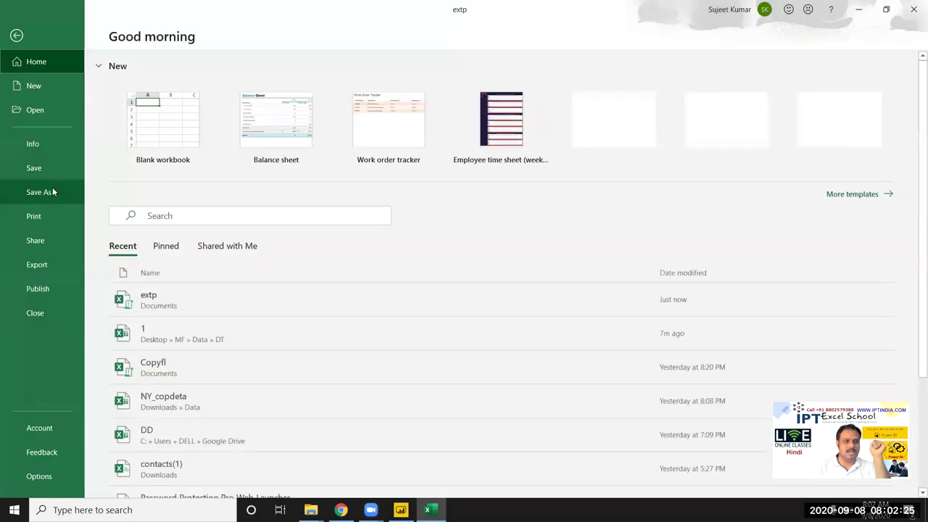
pyautogui.click(69, 192)
pyautogui.click(161, 244)
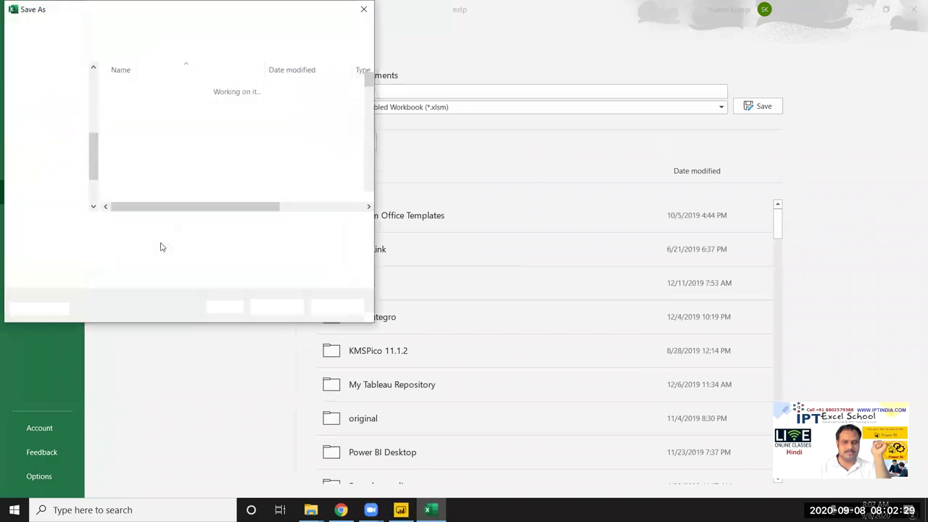
pyautogui.click(143, 241)
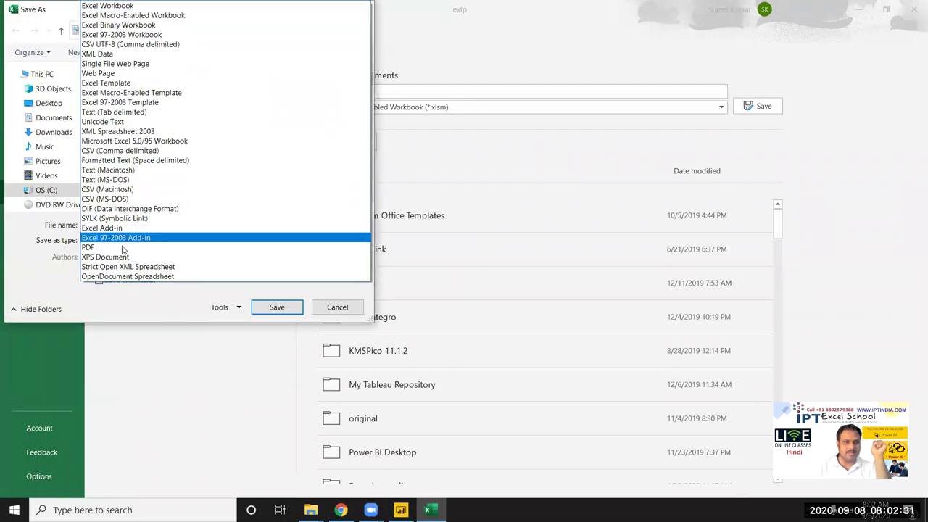
pyautogui.click(138, 247)
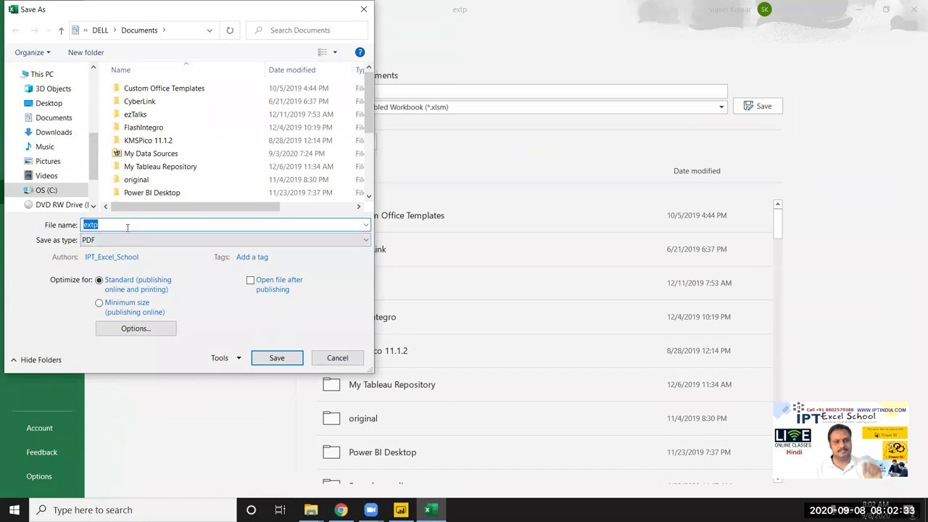
# Name the PDF 'Data' and accept its publishing options
pyautogui.press('BackSpace')
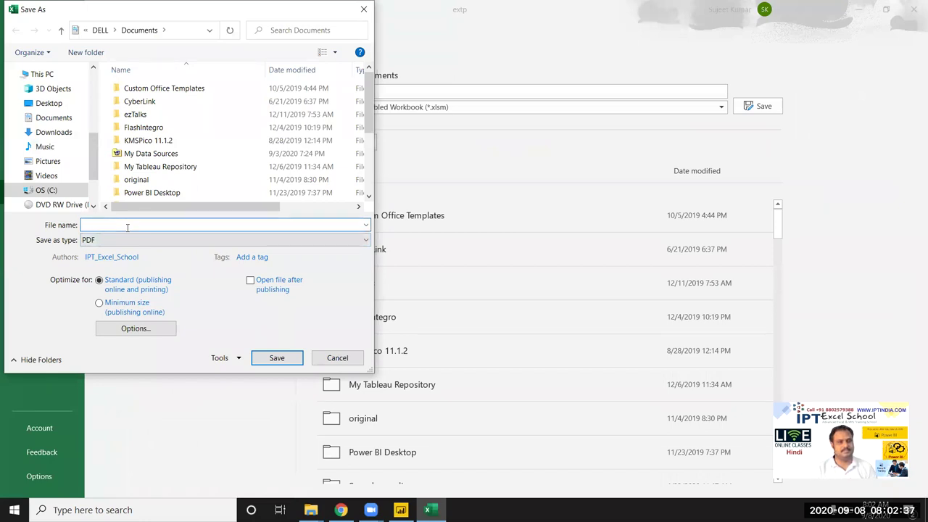
pyautogui.write('PDF')
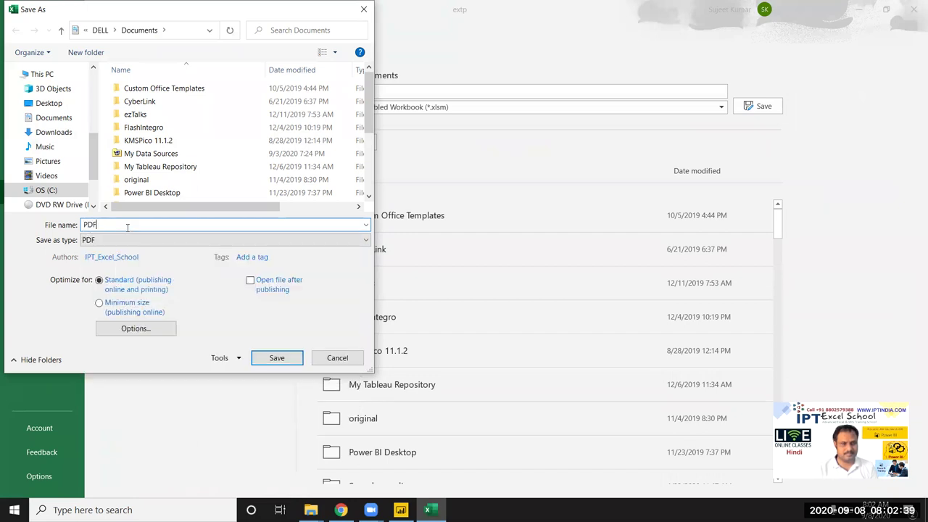
pyautogui.press('BackSpace')
pyautogui.press('BackSpace')
pyautogui.press('BackSpace')
pyautogui.write('Data')
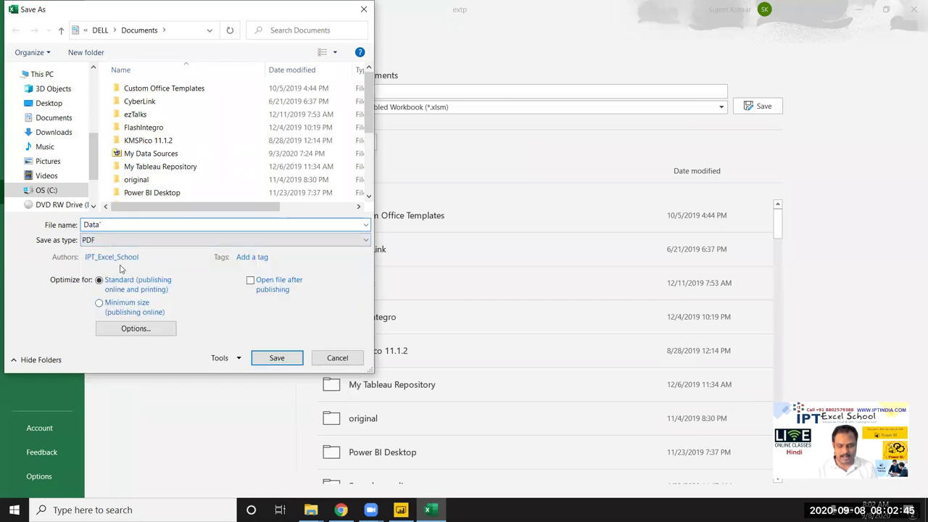
pyautogui.press('Down')
pyautogui.click(6, 326)
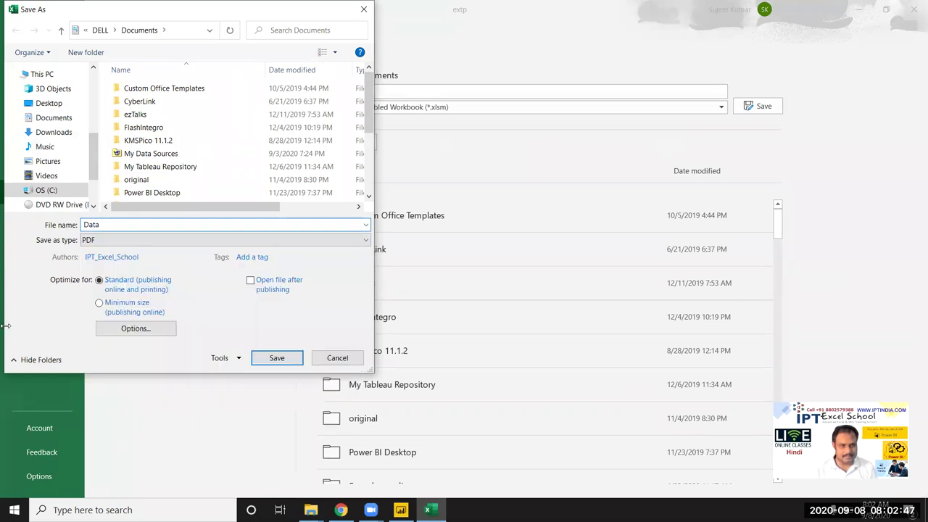
pyautogui.click(126, 330)
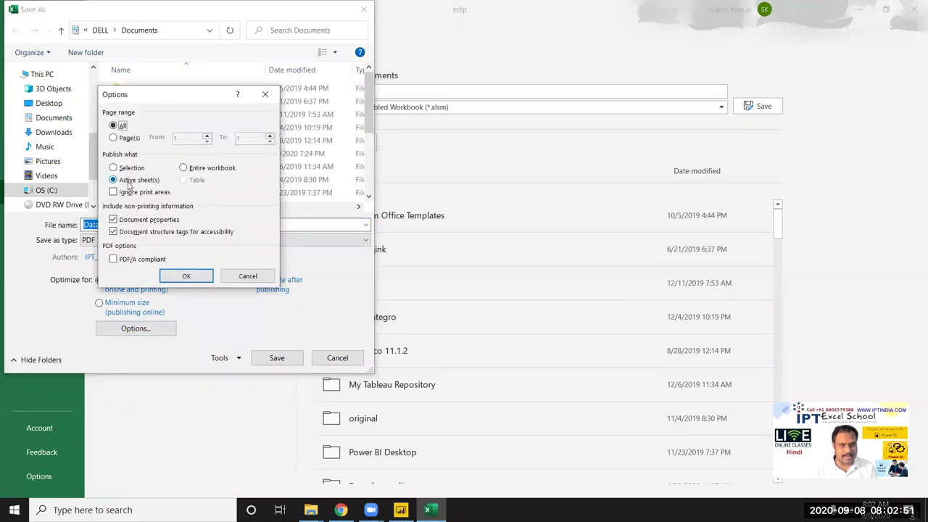
pyautogui.click(183, 277)
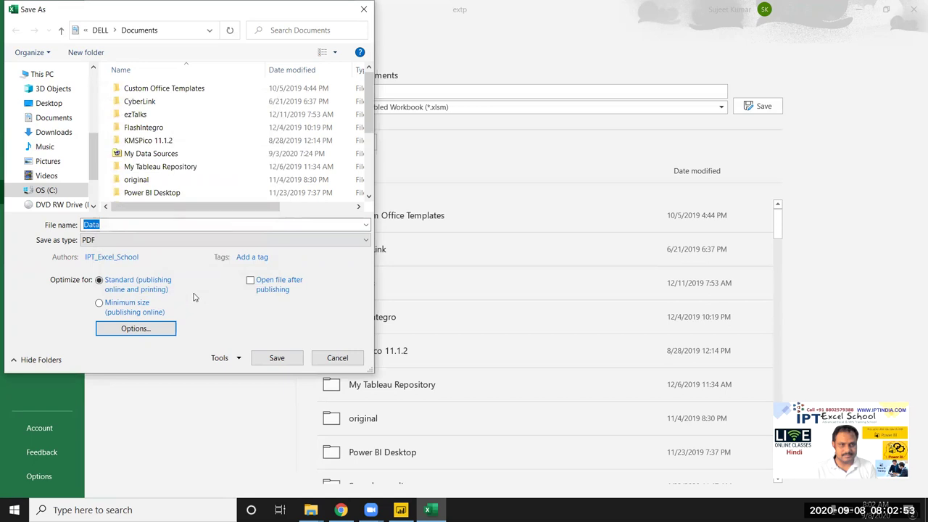
# Save the PDF, replacing the existing data.pdf, and return to Power BI Desktop
pyautogui.click(277, 359)
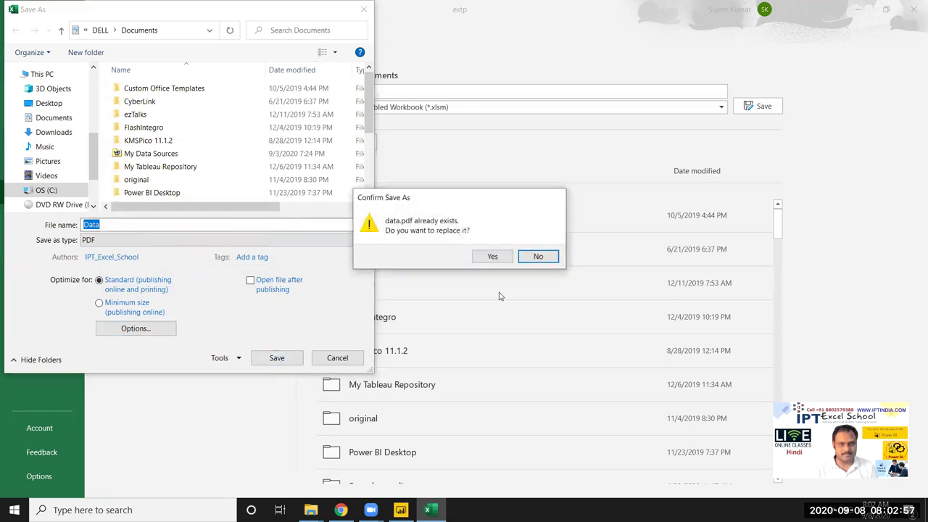
pyautogui.click(491, 261)
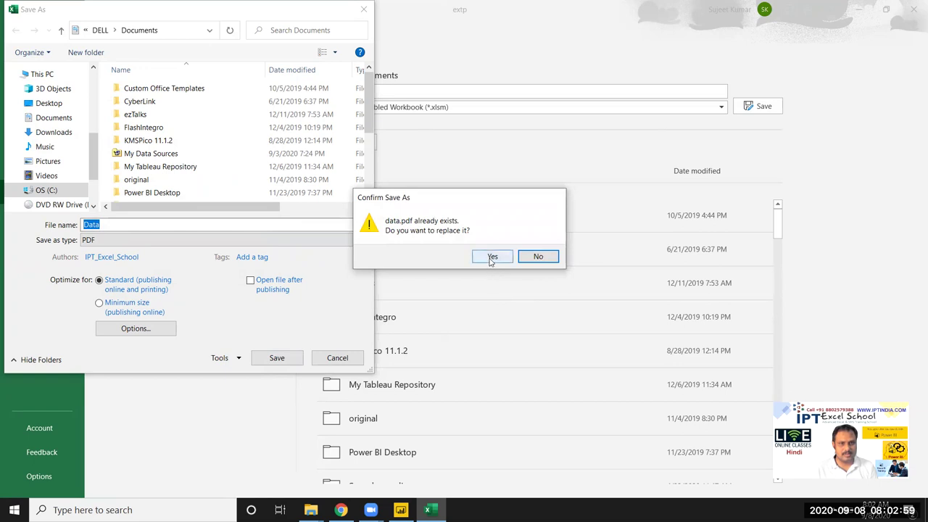
pyautogui.click(491, 260)
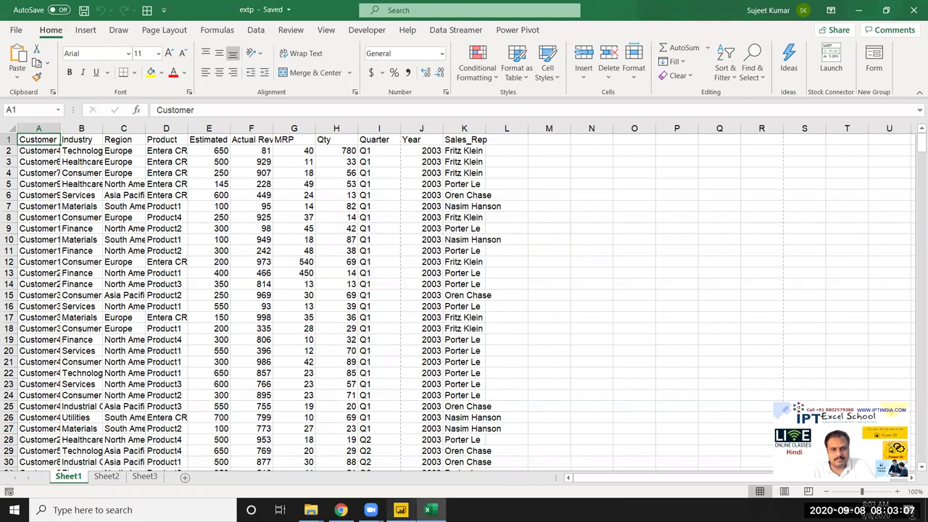
pyautogui.click(400, 510)
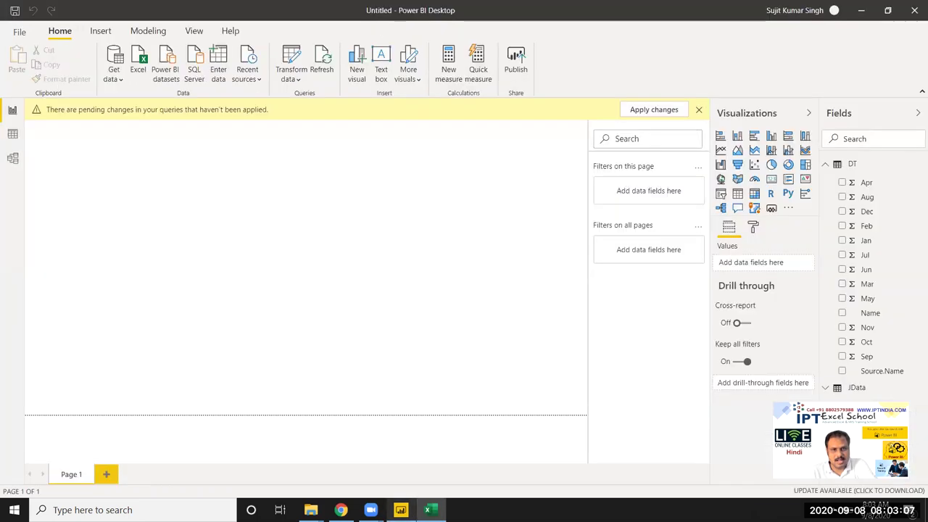
# Dismiss the pending-changes notice and connect using the PDF connector
pyautogui.click(701, 110)
pyautogui.click(115, 77)
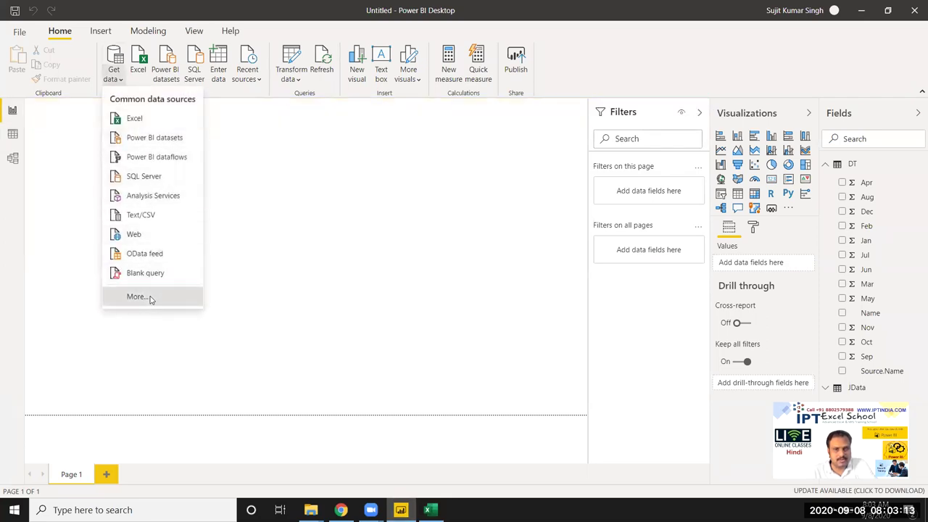
pyautogui.press('Escape')
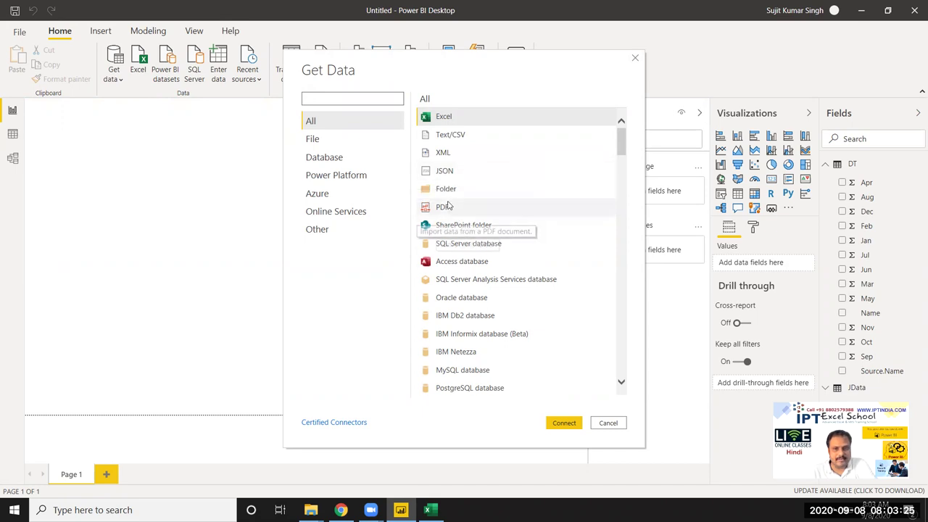
pyautogui.click(479, 207)
pyautogui.click(563, 423)
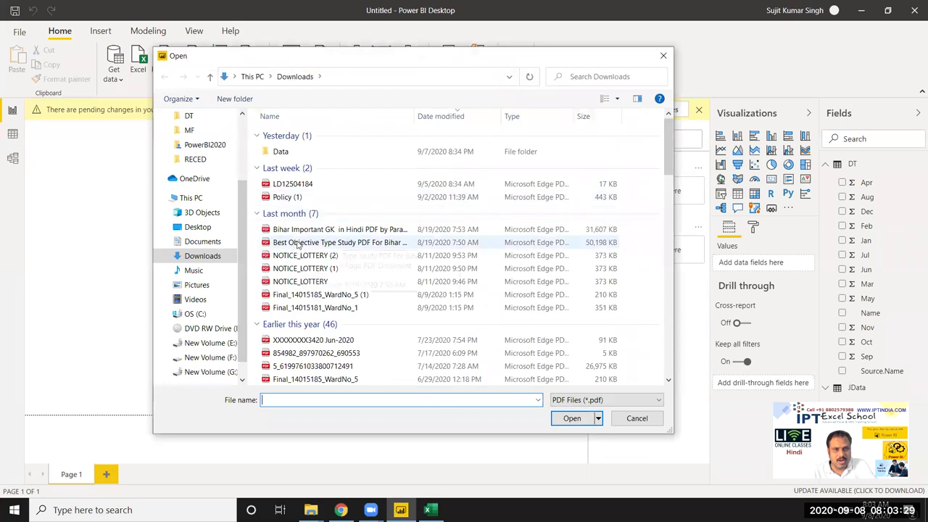
# Open data.pdf from the Documents folder
pyautogui.click(305, 255)
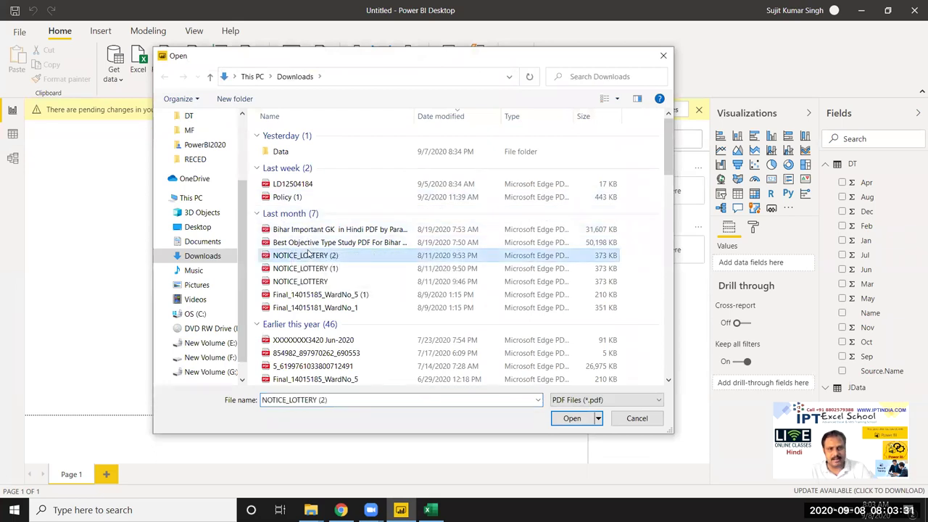
pyautogui.click(202, 241)
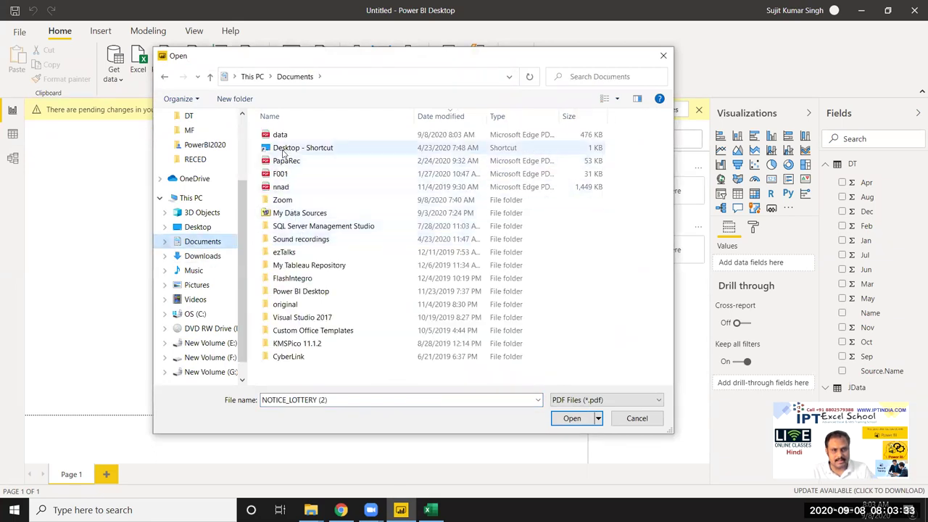
pyautogui.click(280, 135)
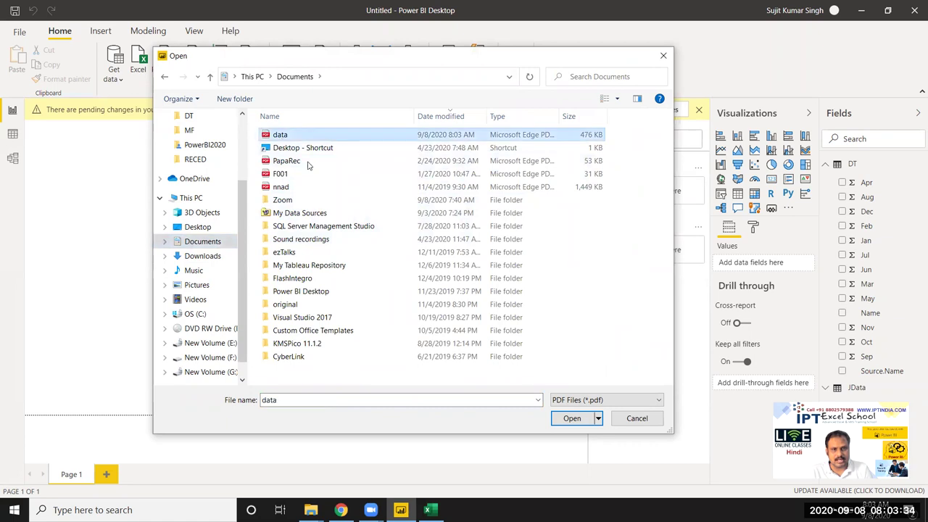
pyautogui.click(573, 418)
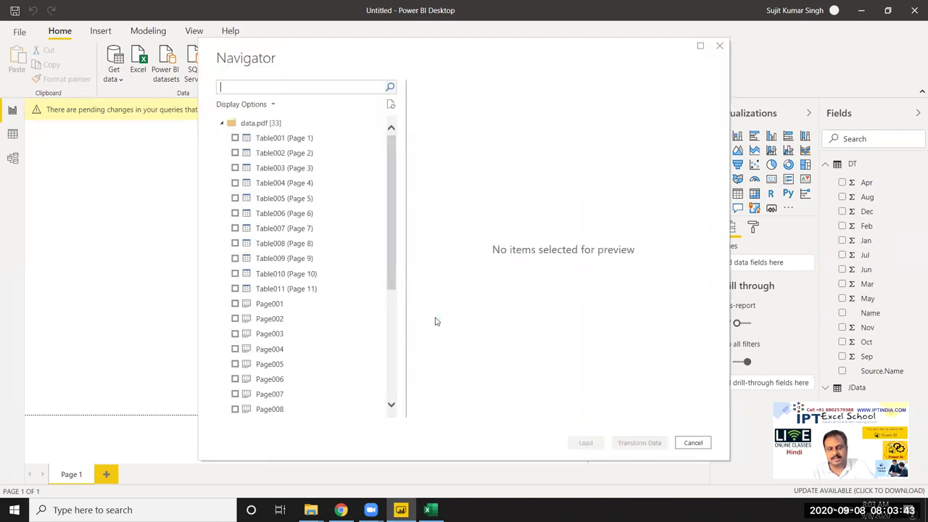
# Preview Table001, Table002, Table003 and Table005 from data.pdf in Navigator
pyautogui.scroll(-1, 368, 282)
pyautogui.scroll(-4, 365, 291)
pyautogui.scroll(5, 364, 291)
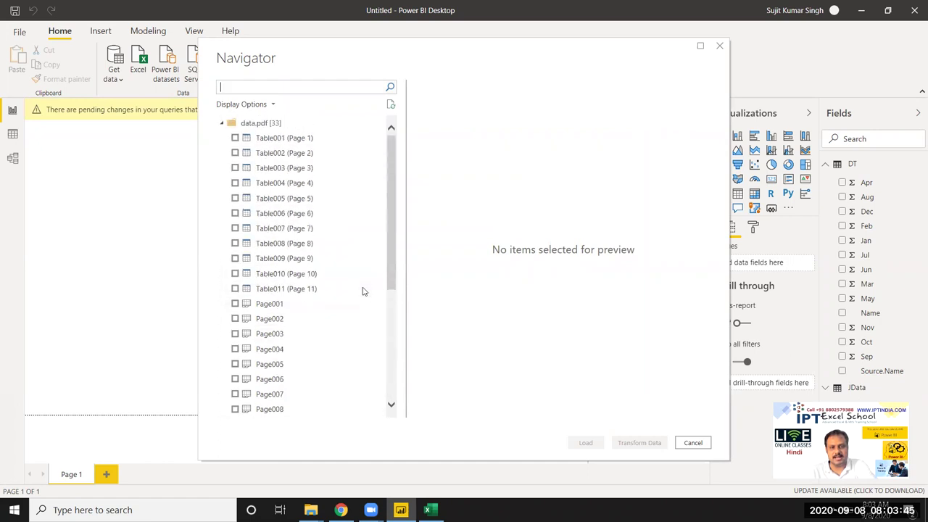
pyautogui.click(295, 139)
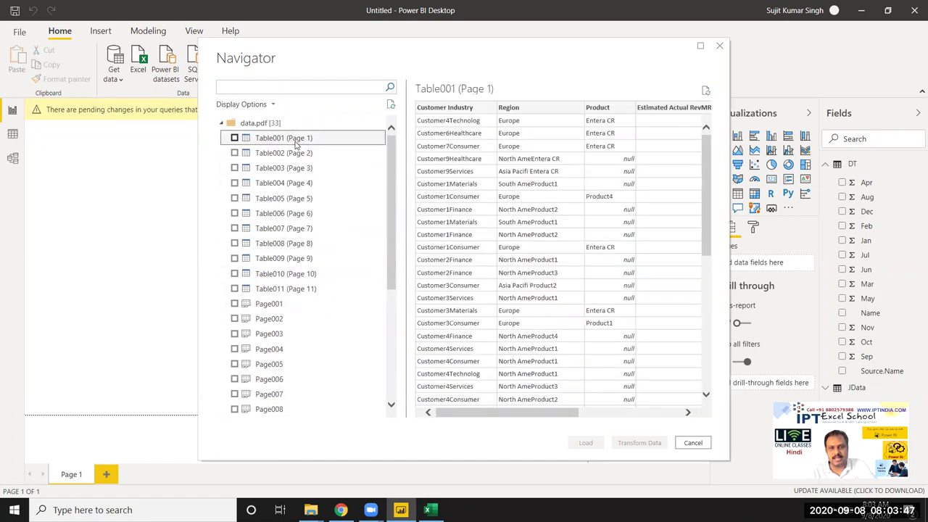
pyautogui.moveTo(493, 413); pyautogui.dragTo(629, 420)
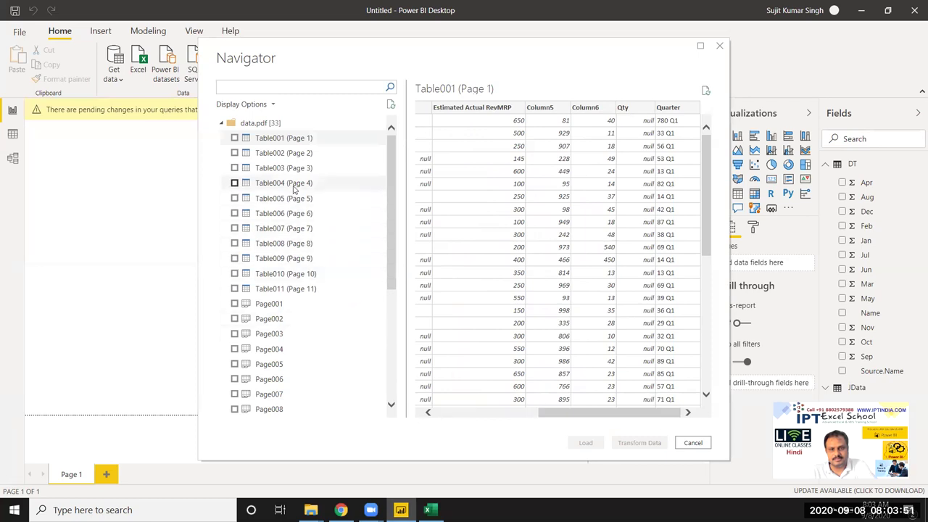
pyautogui.click(294, 155)
pyautogui.click(295, 169)
pyautogui.click(291, 203)
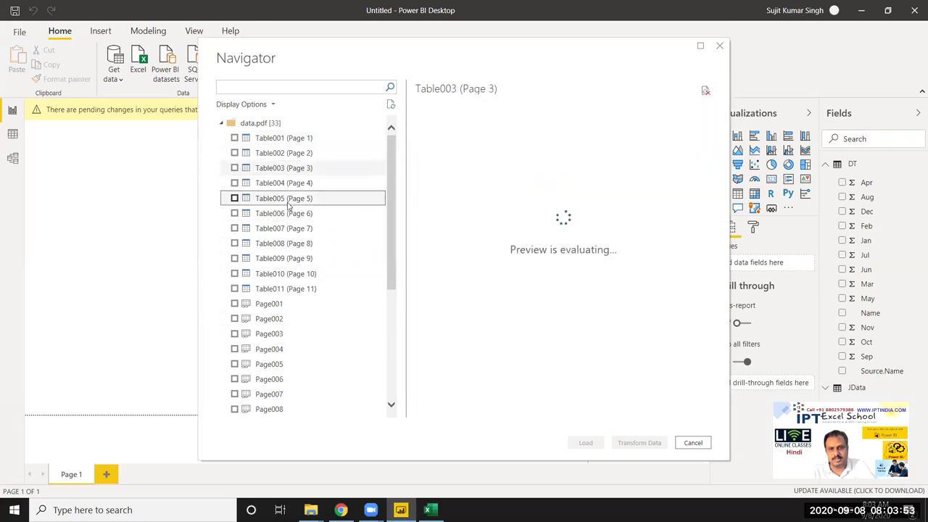
# Preview Page001, Page003 and Page004, then switch back to Excel
pyautogui.click(277, 308)
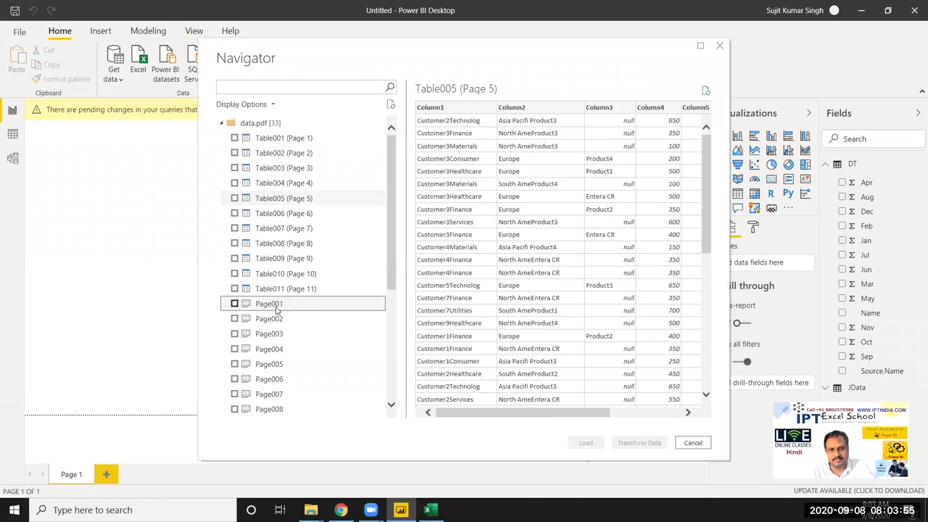
pyautogui.click(278, 336)
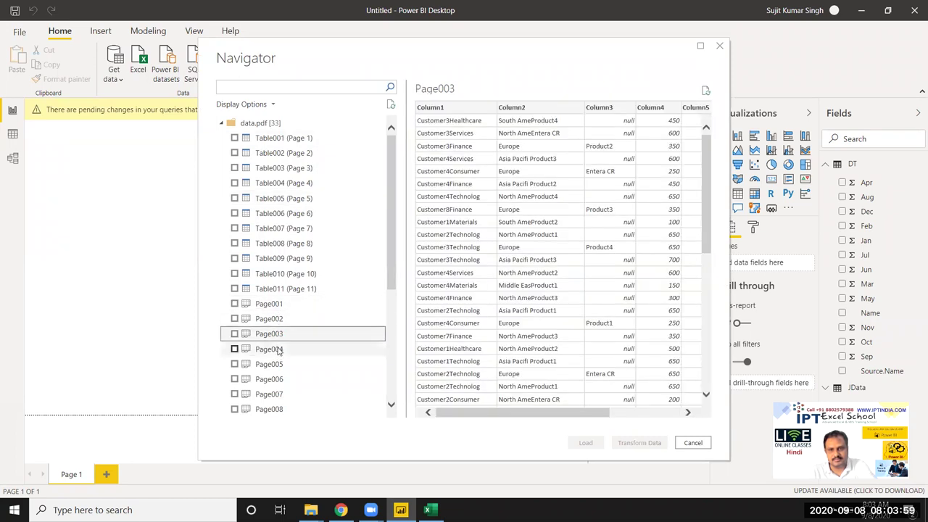
pyautogui.click(280, 351)
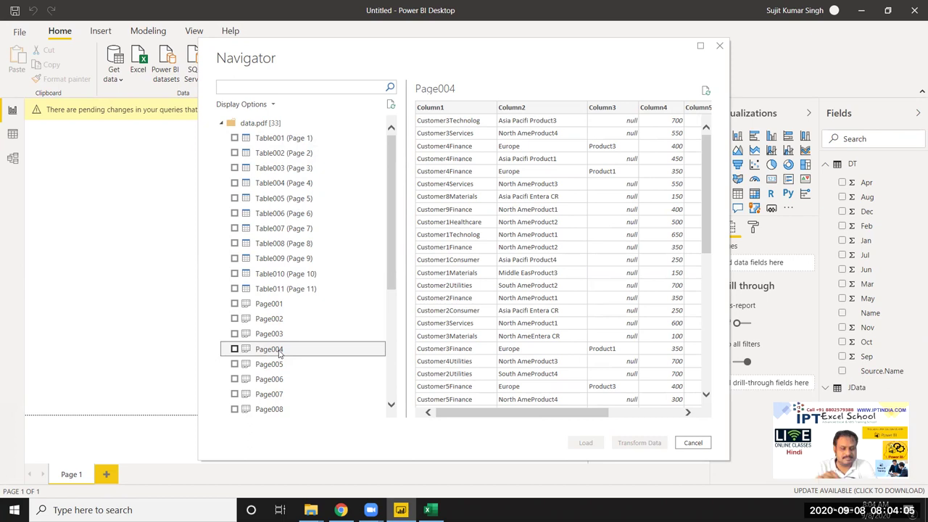
pyautogui.scroll(-1, 307, 311)
pyautogui.scroll(-4, 306, 314)
pyautogui.scroll(5, 307, 314)
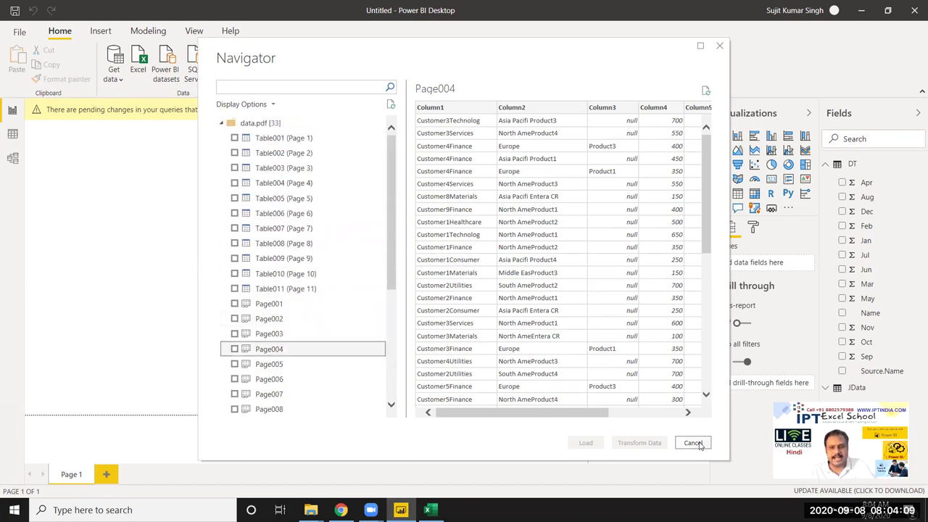
pyautogui.hotkey('alt', 'Tab')
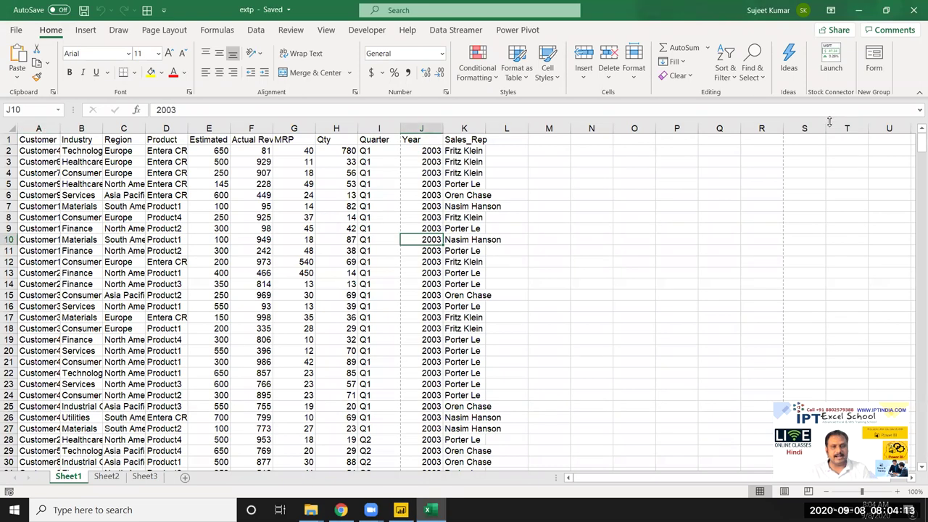
# Show the desktop with Windows+D, minimising the extp workbook
pyautogui.press('super+d')
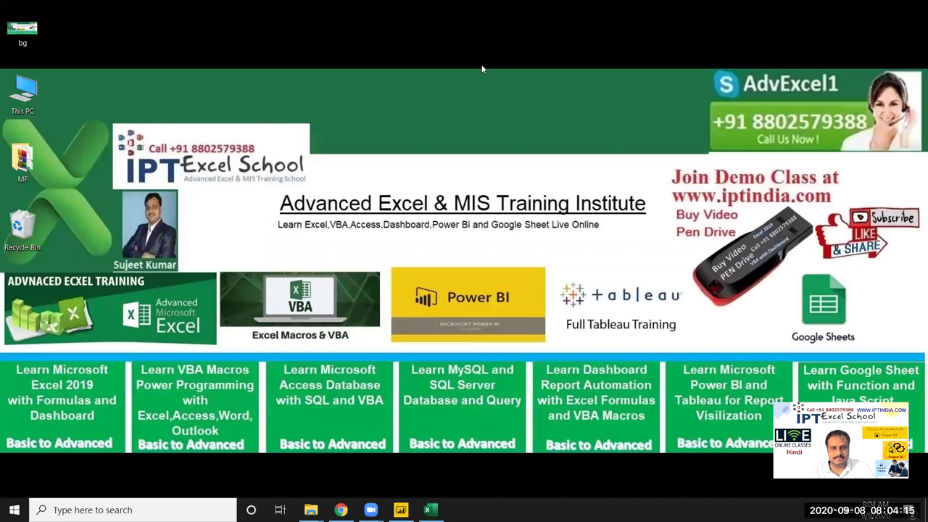